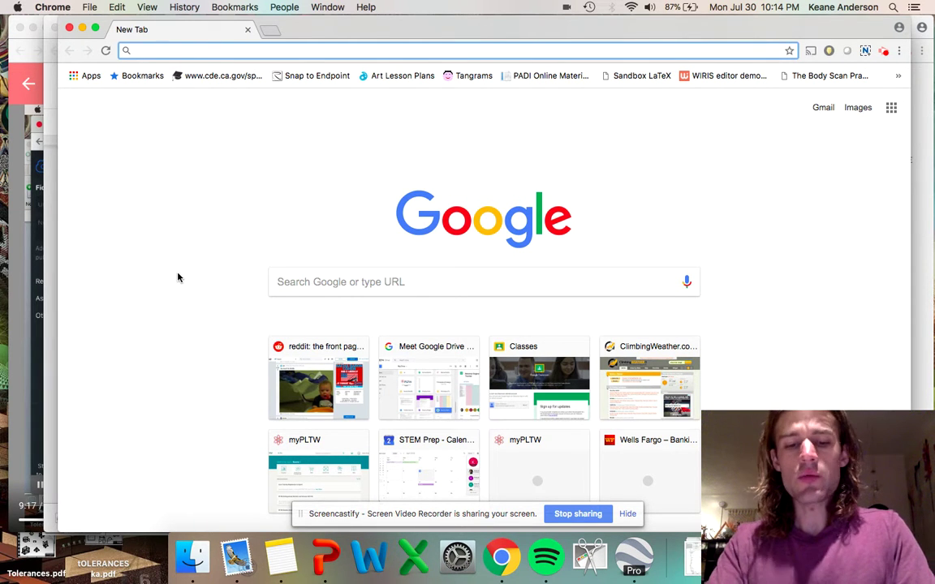
# Search the web for "google sheets" and go to Google Sheets through its product page
pyautogui.write('google she')
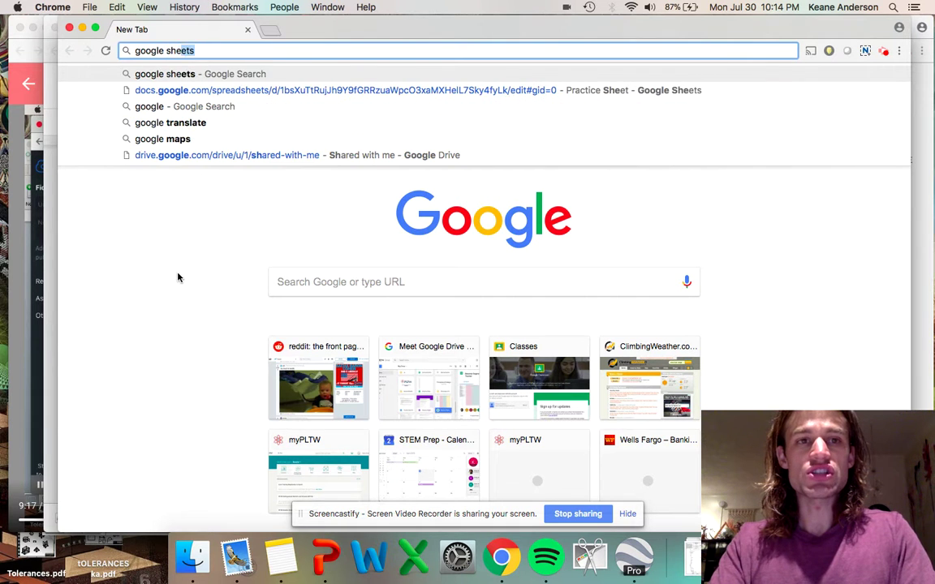
pyautogui.press('Return')
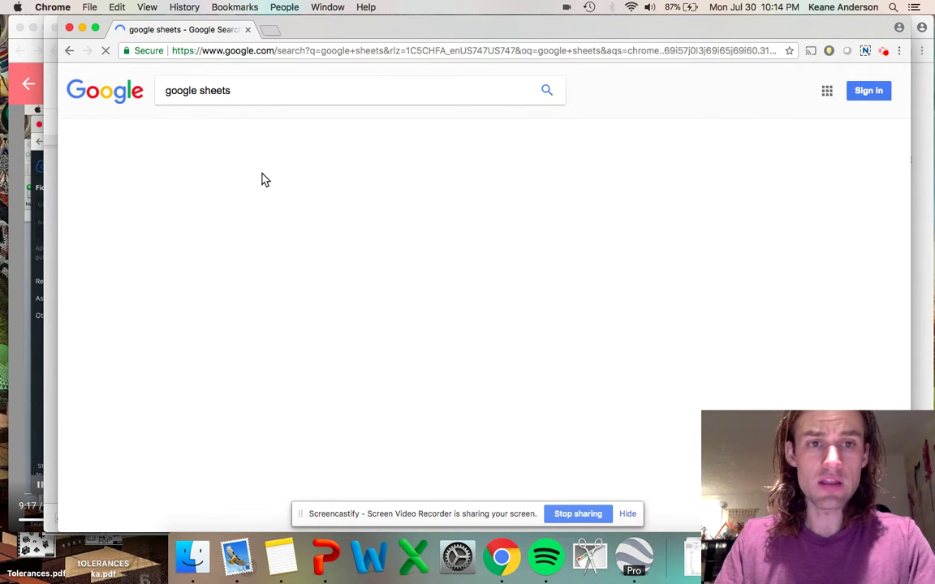
pyautogui.click(235, 186)
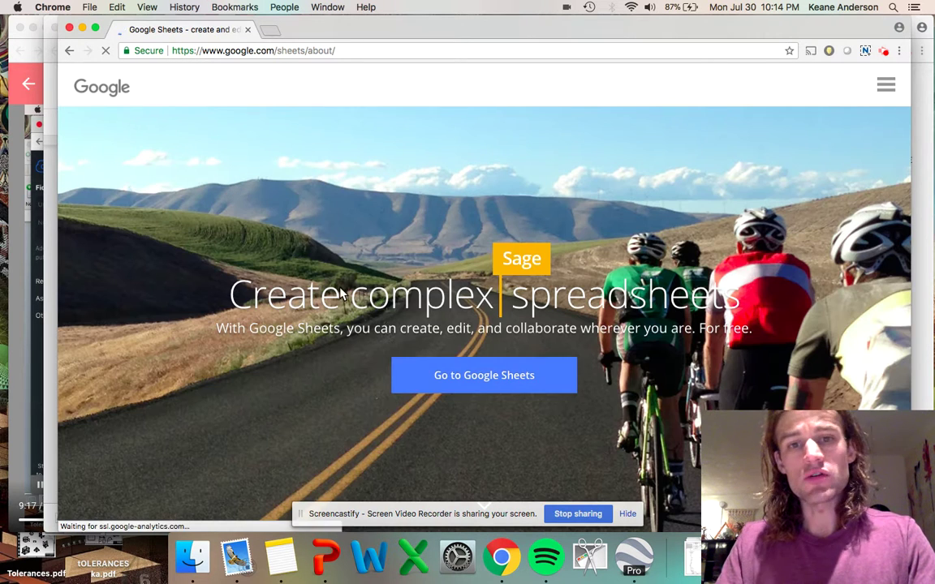
pyautogui.click(475, 377)
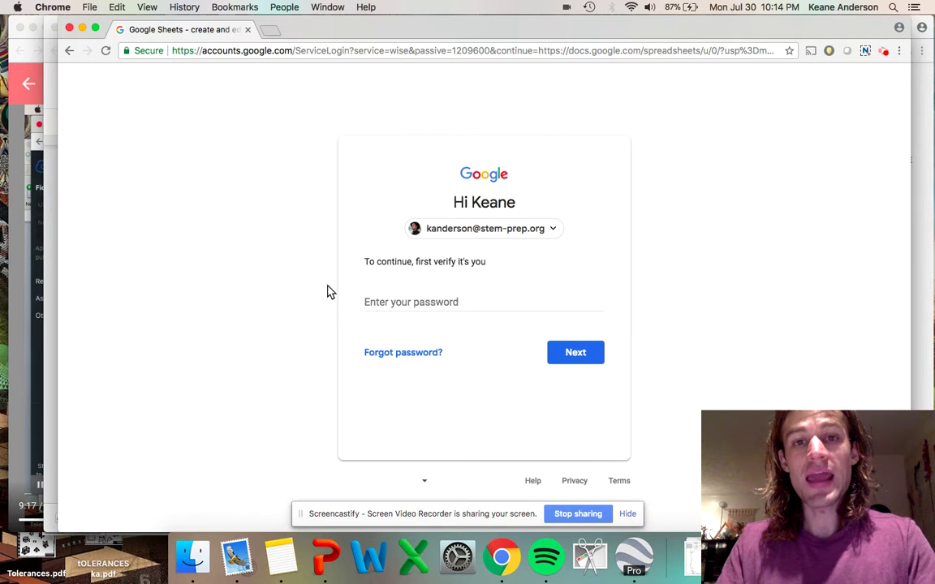
# Switch the sign-in to the personal Gmail account and create a blank spreadsheet
pyautogui.click(549, 233)
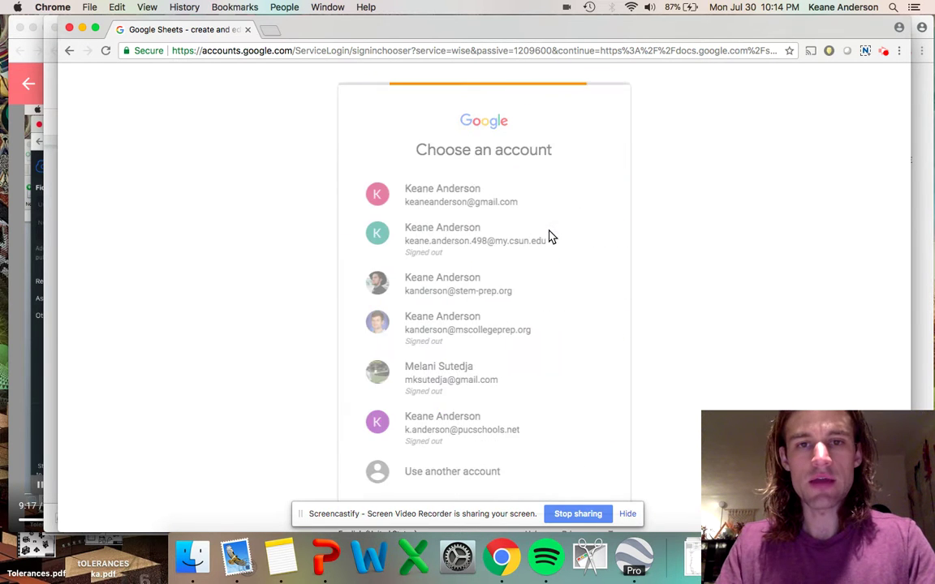
pyautogui.click(510, 209)
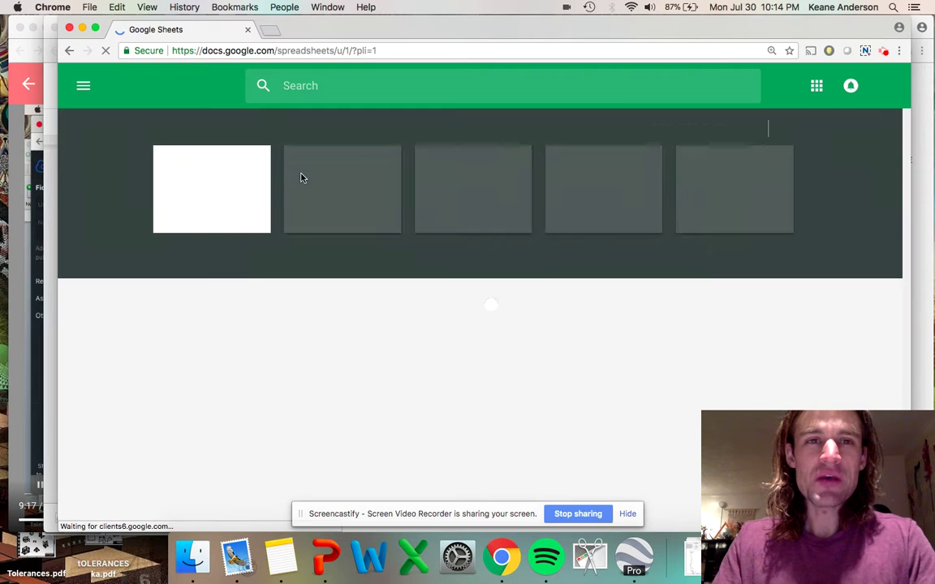
pyautogui.click(203, 208)
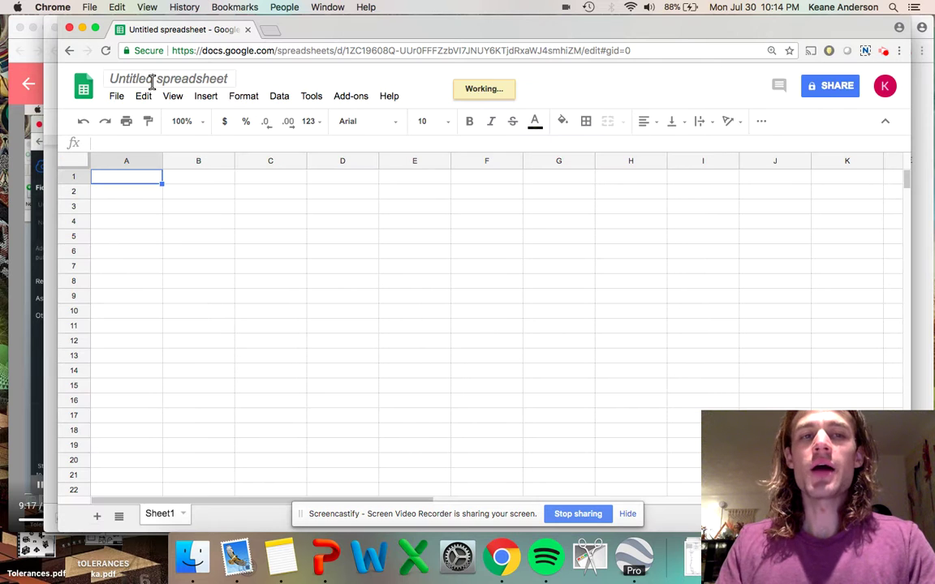
# Rename the untitled spreadsheet as "Practice Sheet" and return to the cell grid
pyautogui.click(177, 79)
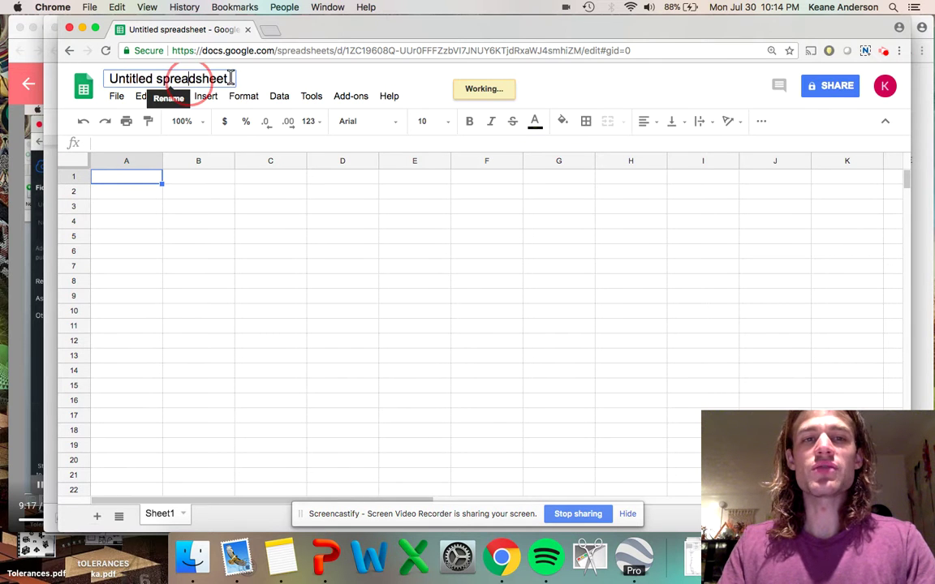
pyautogui.tripleClick(167, 79)
pyautogui.moveTo(167, 78)
pyautogui.mouseDown()
pyautogui.moveTo(120, 68)
pyautogui.moveTo(173, 87)
pyautogui.mouseUp()
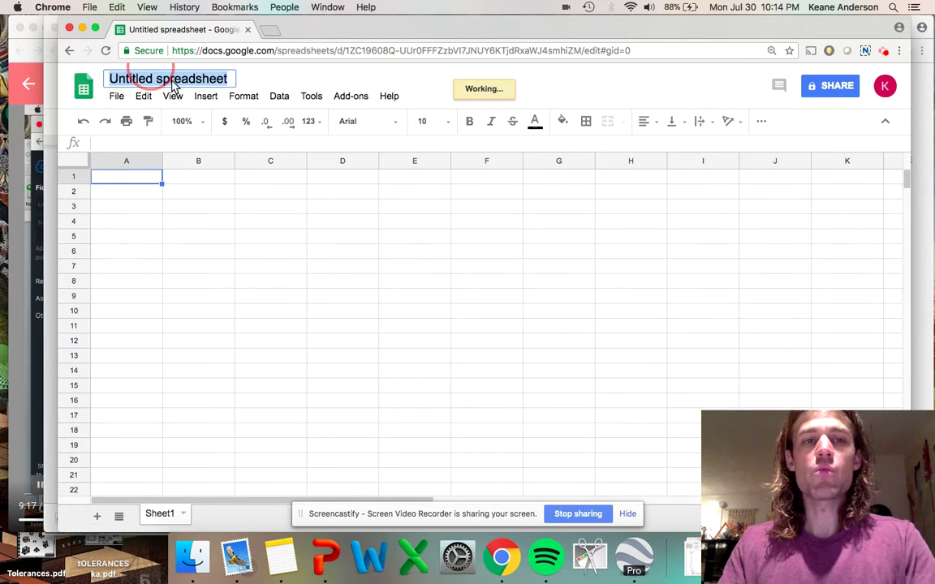
pyautogui.write('Practi')
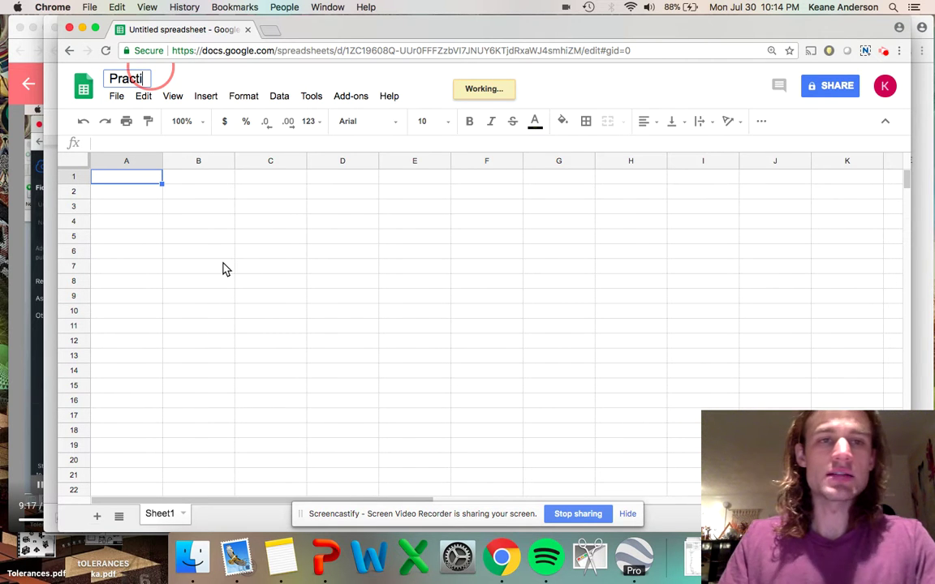
pyautogui.write('ce Sheet')
pyautogui.click(130, 212)
pyautogui.click(182, 223)
pyautogui.click(129, 185)
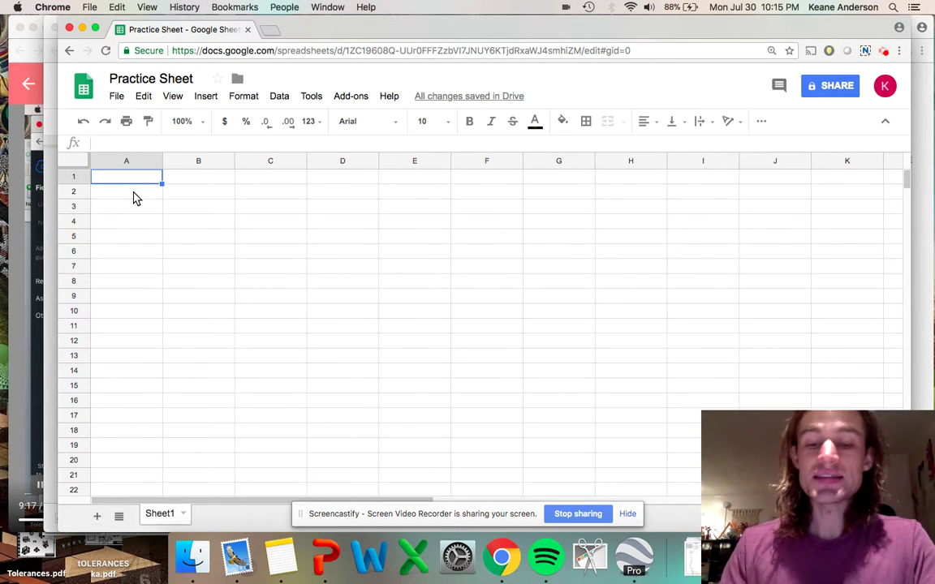
# Move through the grid to cell B6 and enter the text "ahd eyw" in it
pyautogui.press('Down')
pyautogui.press('Down')
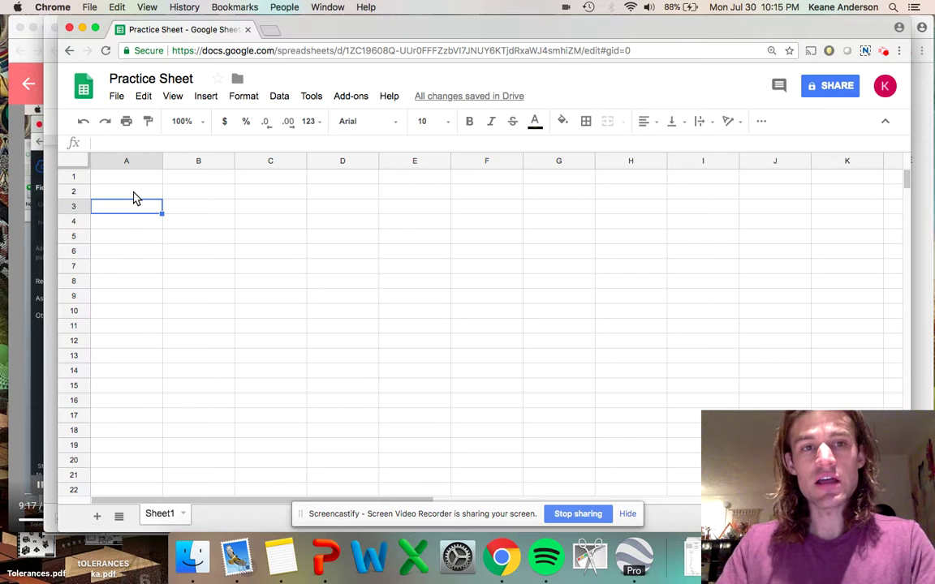
pyautogui.press('Up')
pyautogui.press('Up')
pyautogui.press('Right')
pyautogui.press('Down')
pyautogui.press('Down')
pyautogui.press('Down')
pyautogui.press('Down')
pyautogui.press('Down')
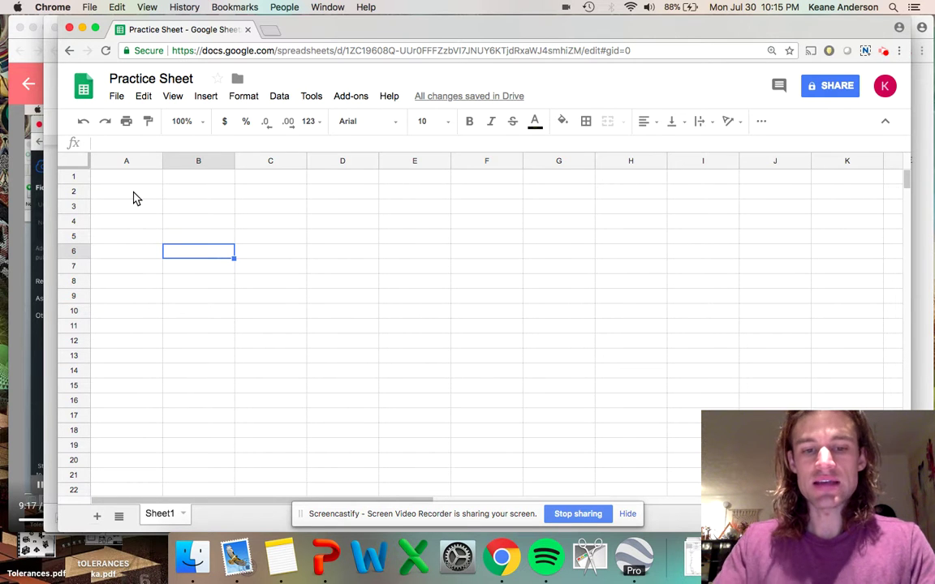
pyautogui.write('ahd eyw')
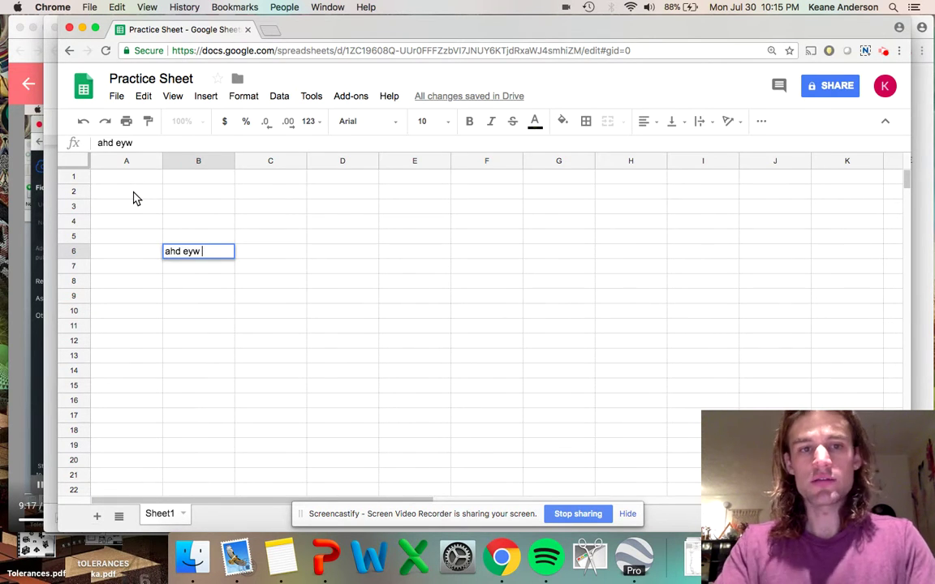
pyautogui.press('Return')
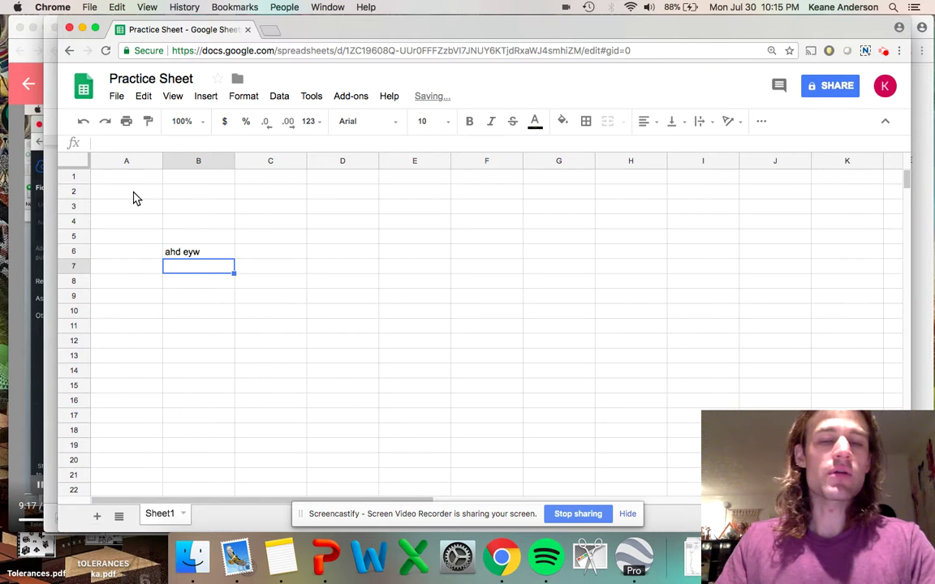
# Move to cell E10 and enter the number 6 in it
pyautogui.press('Right')
pyautogui.press('Right')
pyautogui.press('Right')
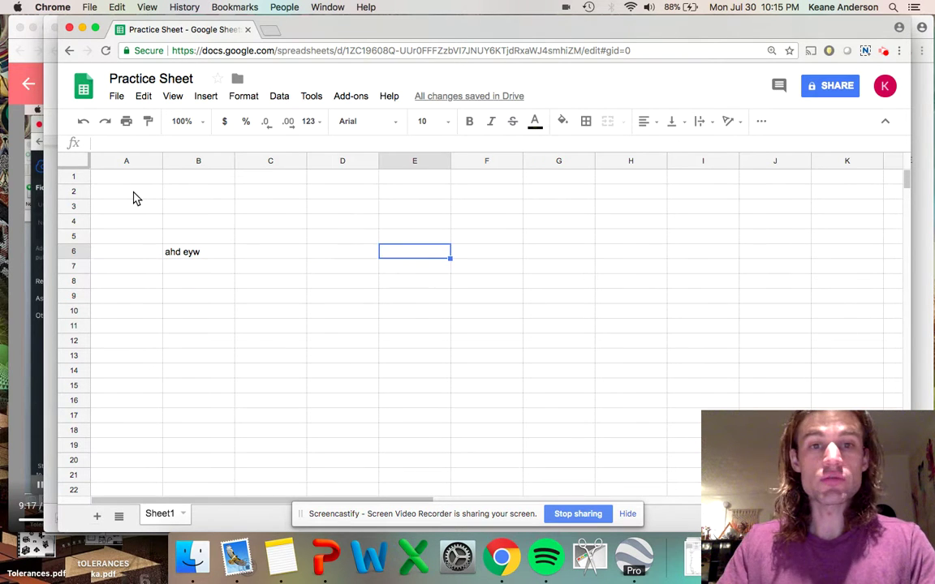
pyautogui.press('Down')
pyautogui.press('Down')
pyautogui.press('Down')
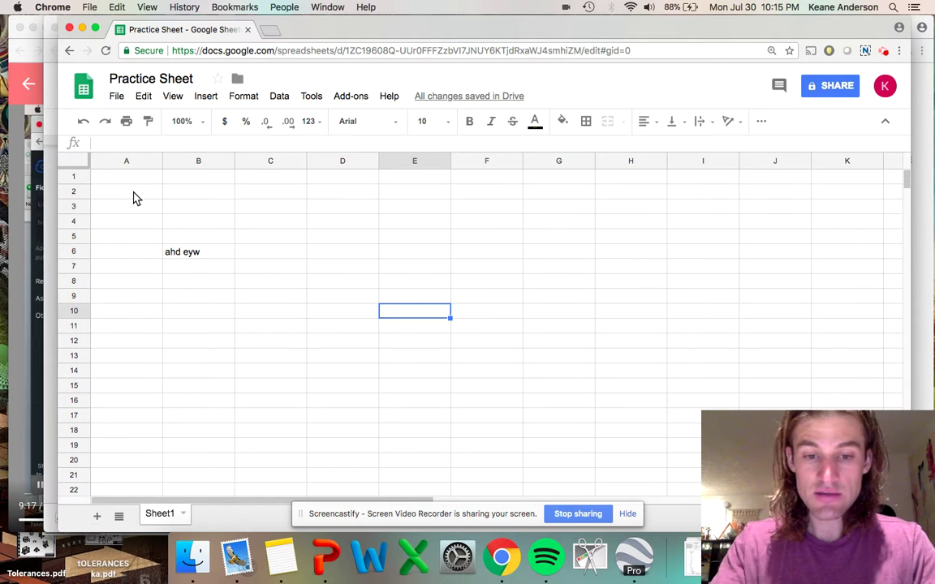
pyautogui.write('6')
pyautogui.press('Return')
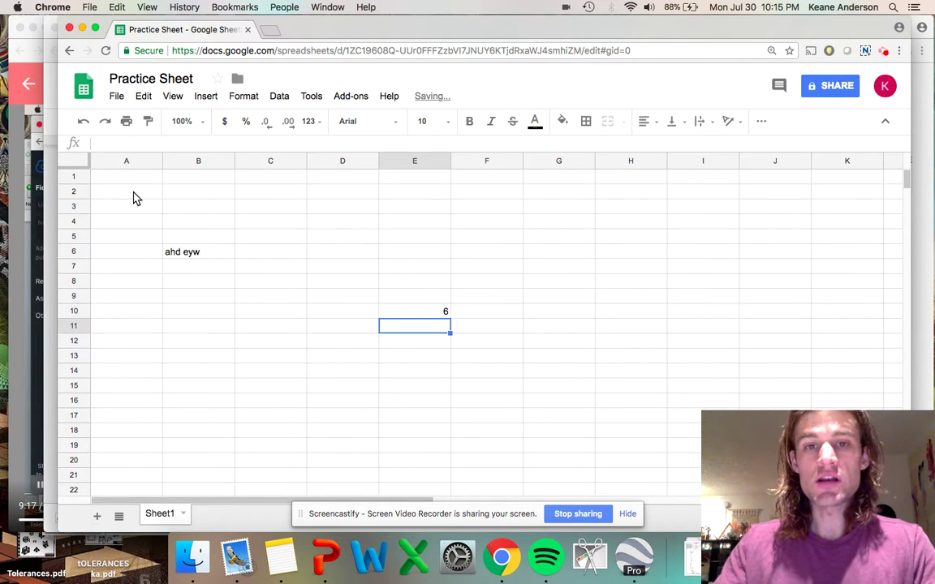
# Delete the practice entries from cells E10 and B6
pyautogui.press('Up')
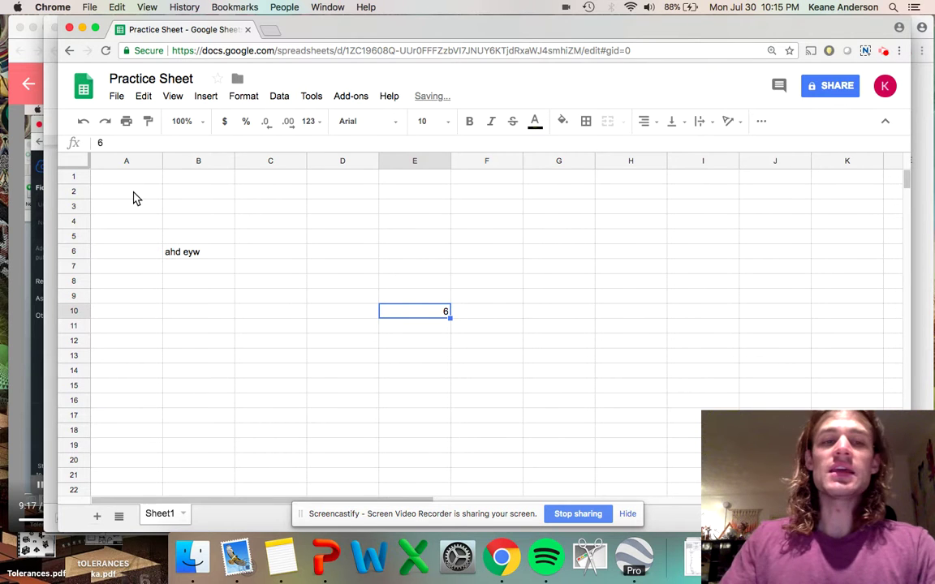
pyautogui.click(198, 253)
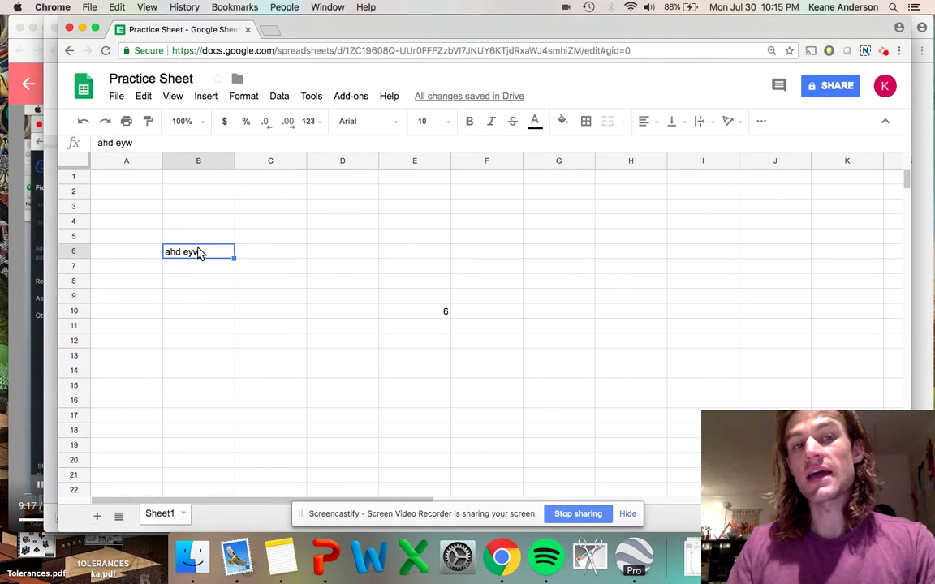
pyautogui.click(438, 311)
pyautogui.press('BackSpace')
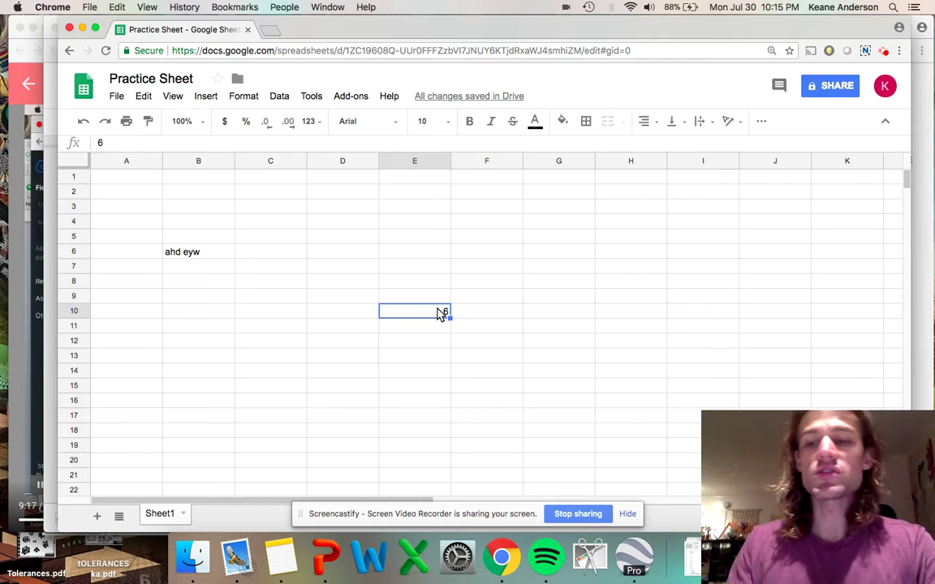
pyautogui.click(219, 257)
pyautogui.press('BackSpace')
pyautogui.click(146, 190)
pyautogui.click(146, 221)
pyautogui.click(150, 280)
pyautogui.click(269, 279)
pyautogui.click(256, 253)
pyautogui.click(205, 238)
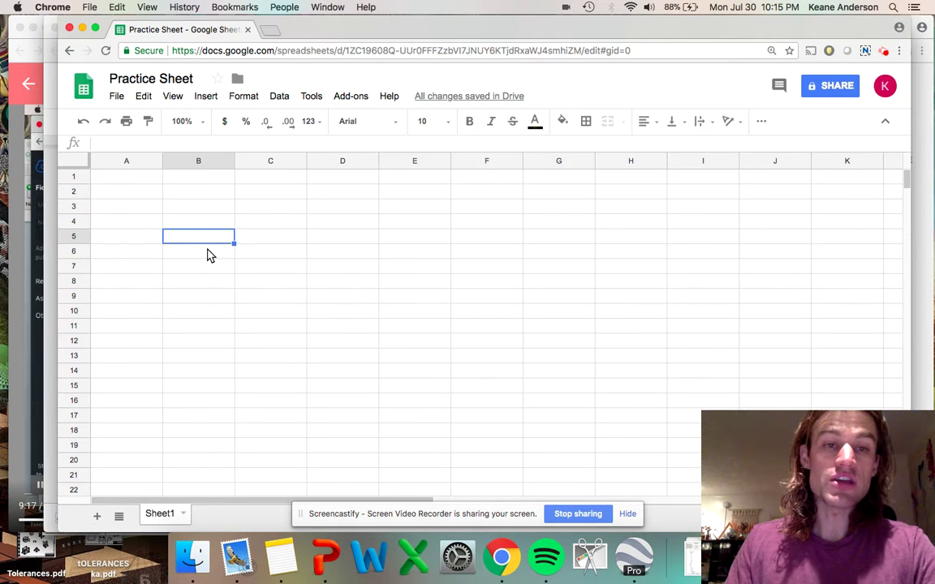
pyautogui.click(204, 267)
pyautogui.click(312, 223)
# Enter the numbers 3, 6, 9 and 20 down column C in cells C6 to C9
pyautogui.click(261, 254)
pyautogui.write('3')
pyautogui.press('Return')
pyautogui.write('6')
pyautogui.press('Return')
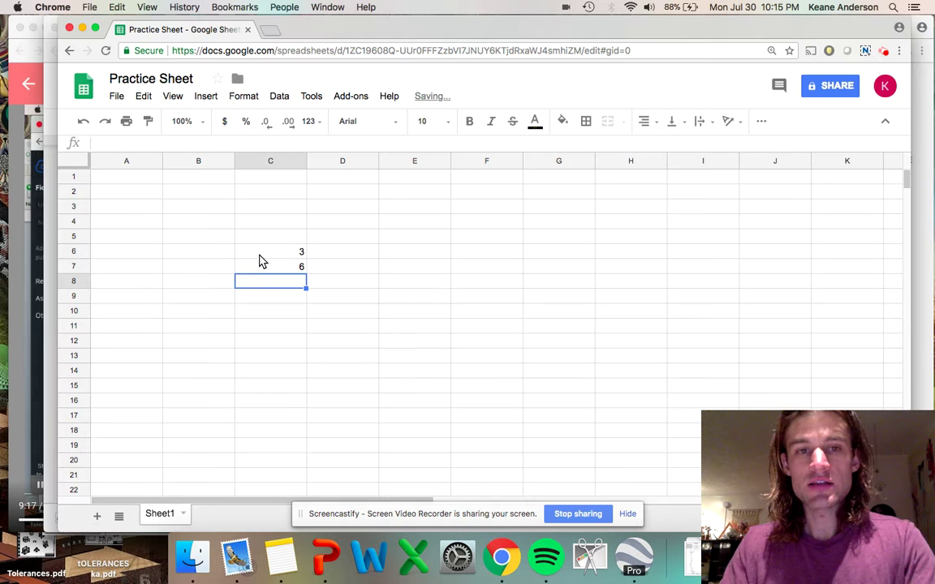
pyautogui.write('9')
pyautogui.press('Return')
pyautogui.write('20')
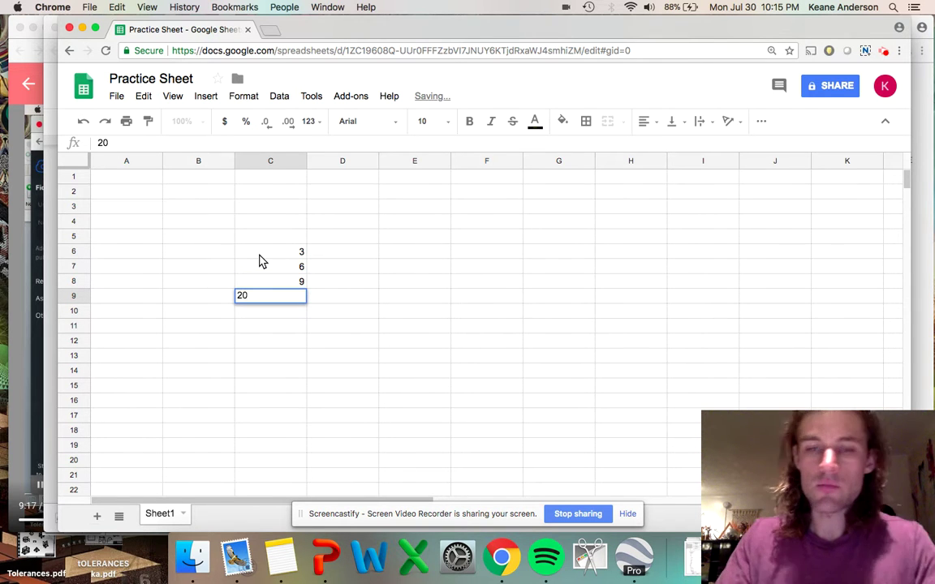
pyautogui.press('Return')
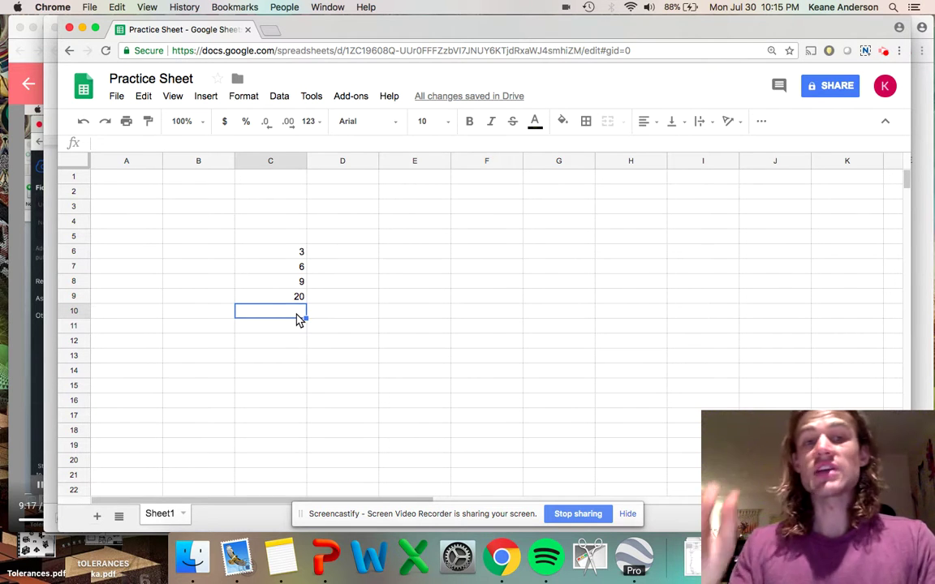
# Calculate the average of the four numbers in cell C10 with the formula =AVERAGE(C6:C9)
pyautogui.write('=')
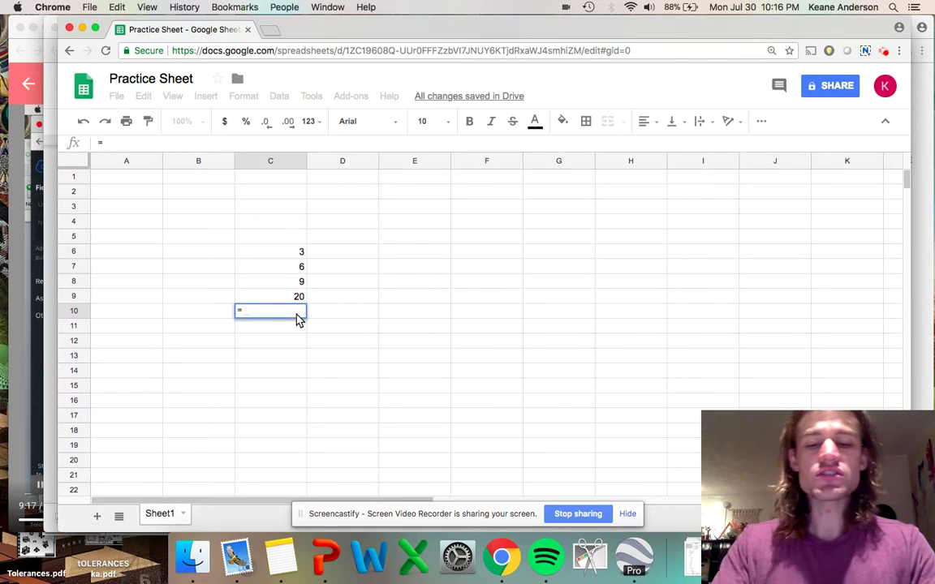
pyautogui.write('a')
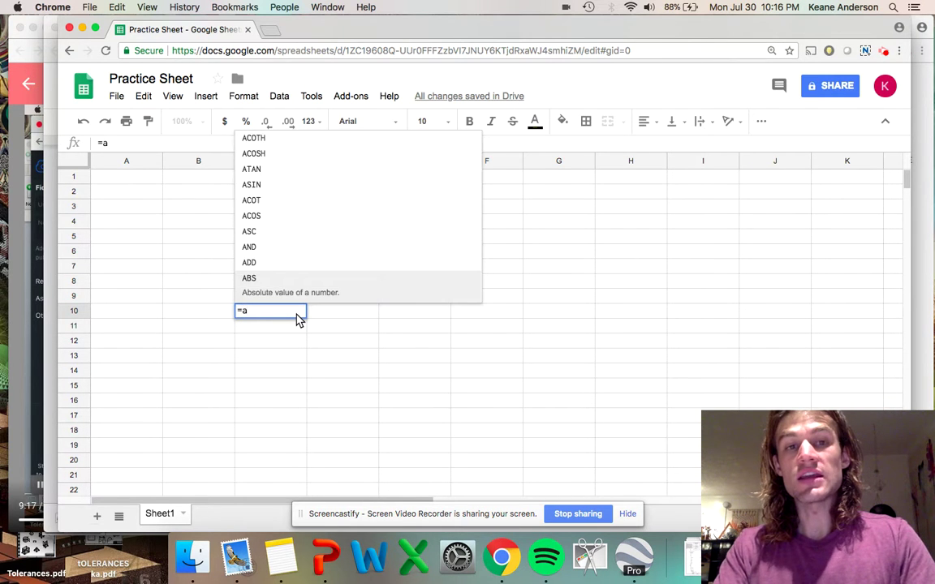
pyautogui.write('verage')
pyautogui.press('Tab')
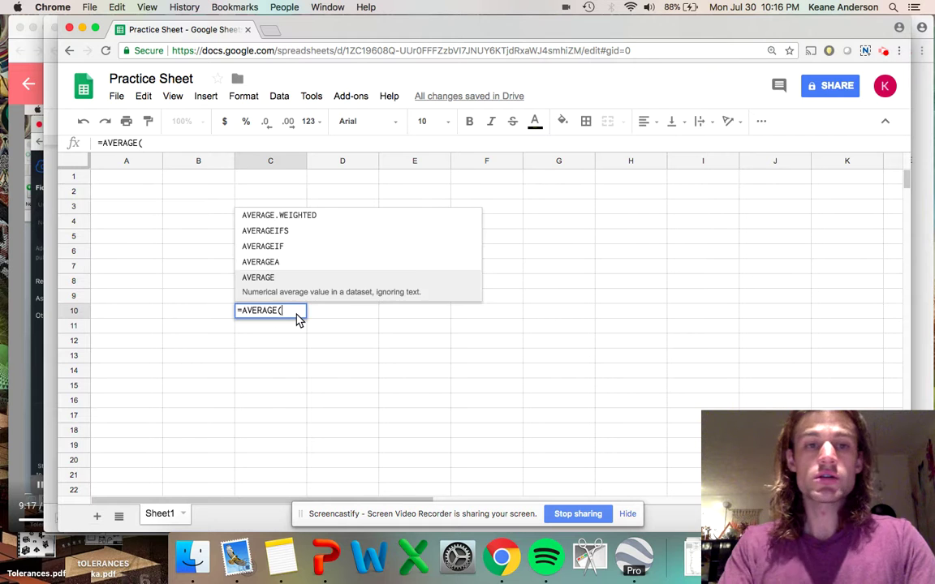
pyautogui.press('Up')
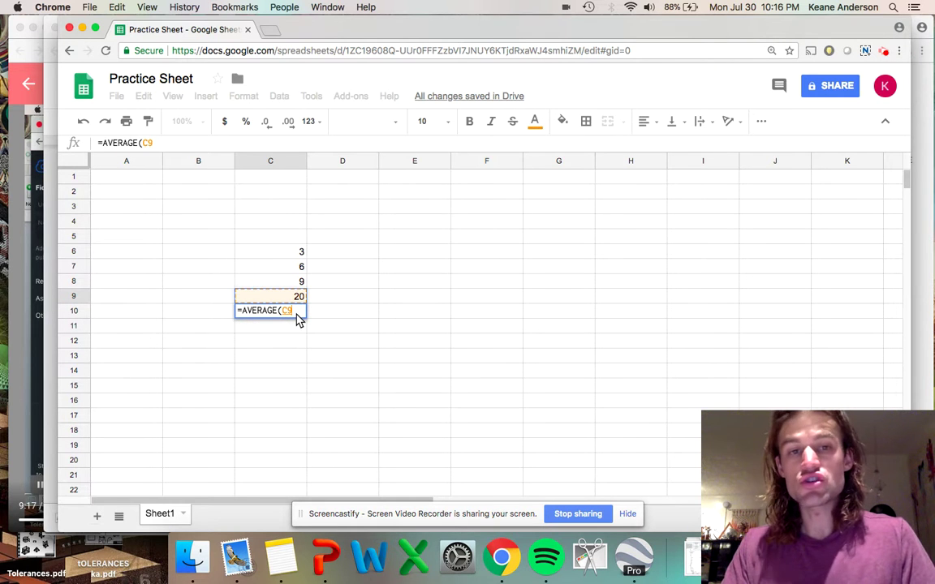
pyautogui.moveTo(281, 253); pyautogui.dragTo(281, 303)
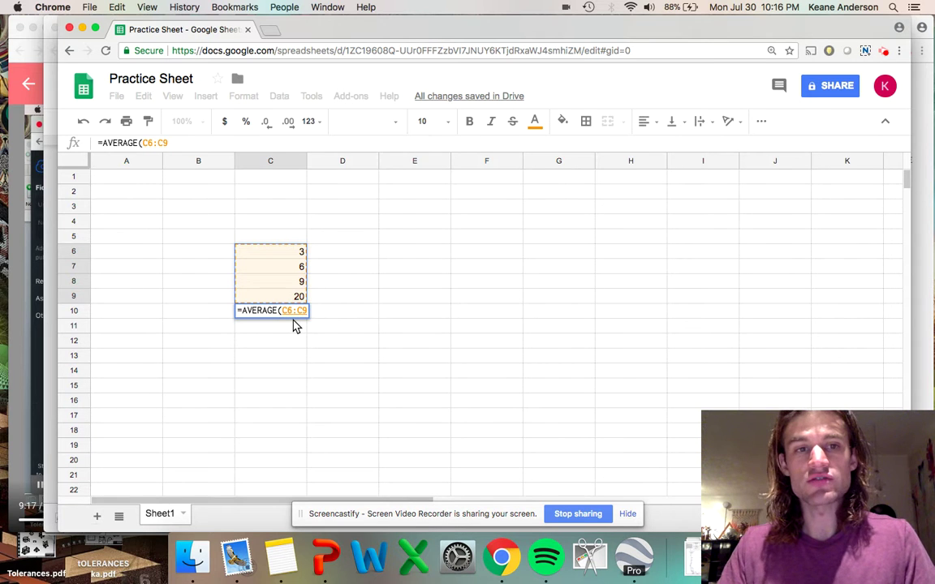
pyautogui.press('Return')
pyautogui.click(285, 314)
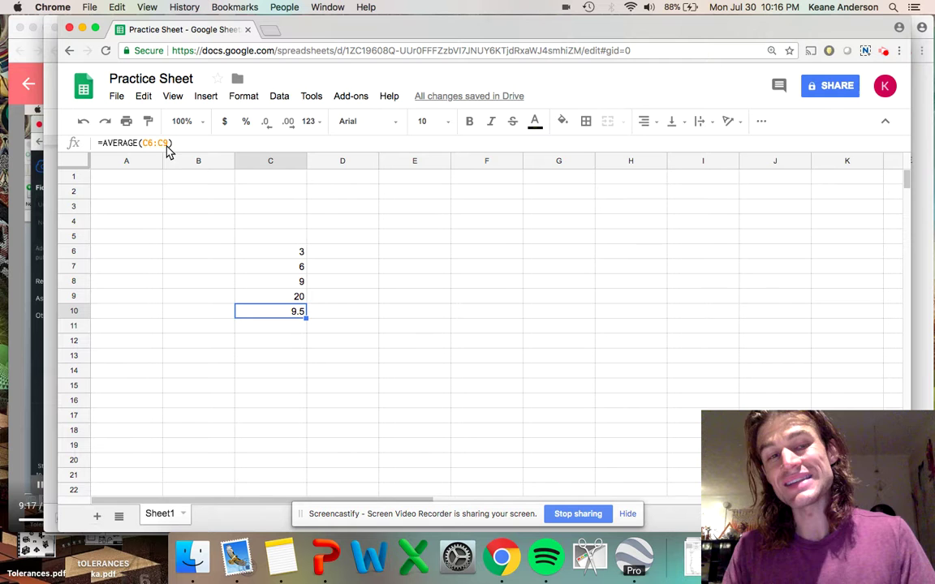
pyautogui.click(347, 238)
pyautogui.click(331, 299)
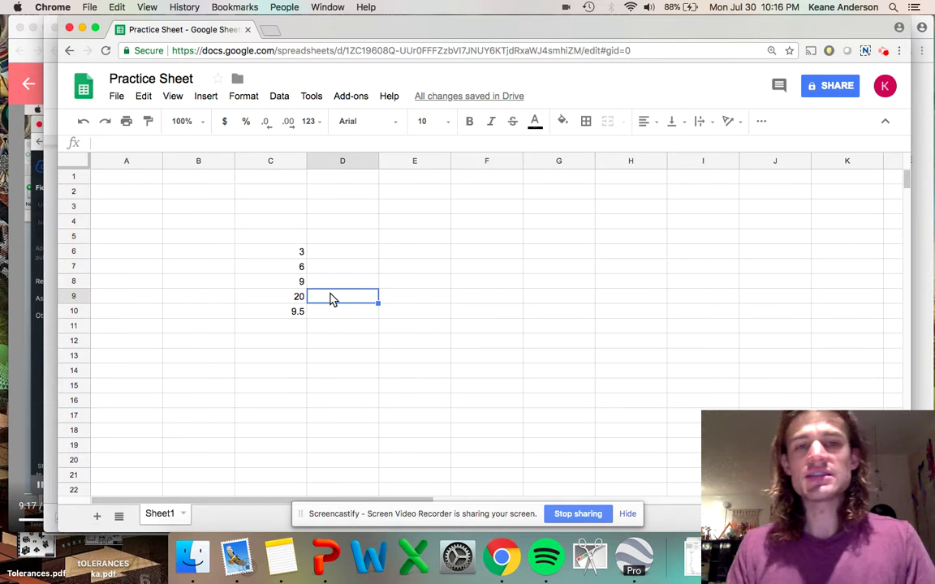
pyautogui.click(249, 253)
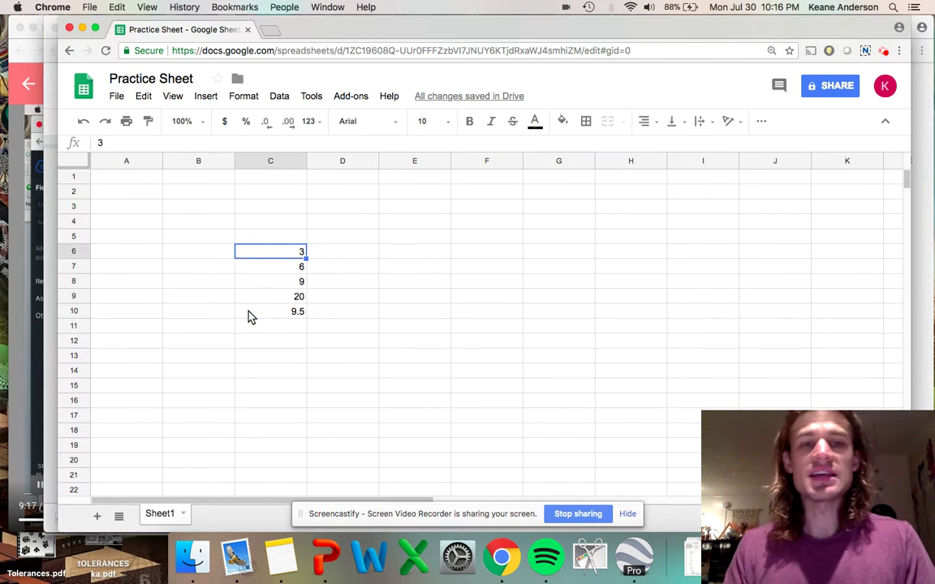
pyautogui.click(248, 313)
pyautogui.click(241, 370)
pyautogui.click(284, 273)
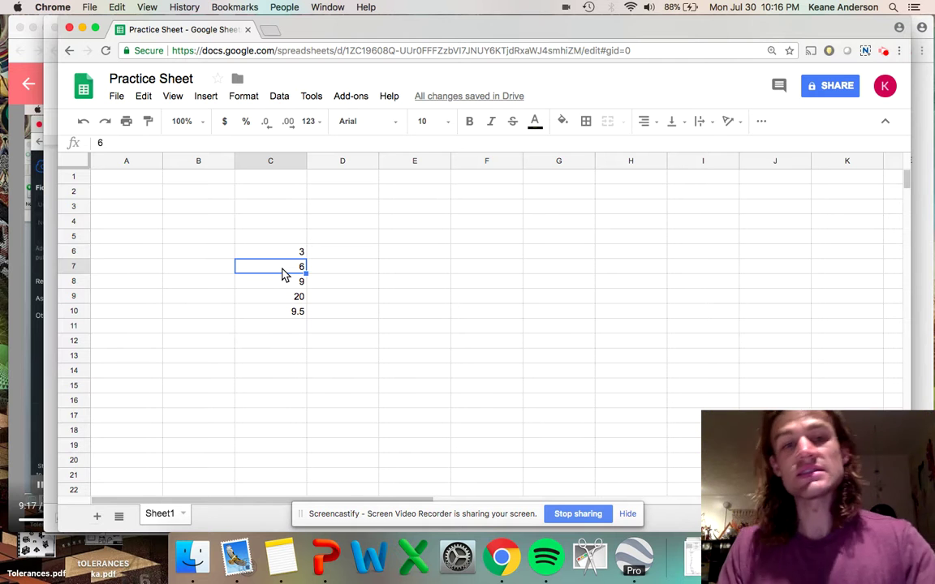
pyautogui.click(284, 284)
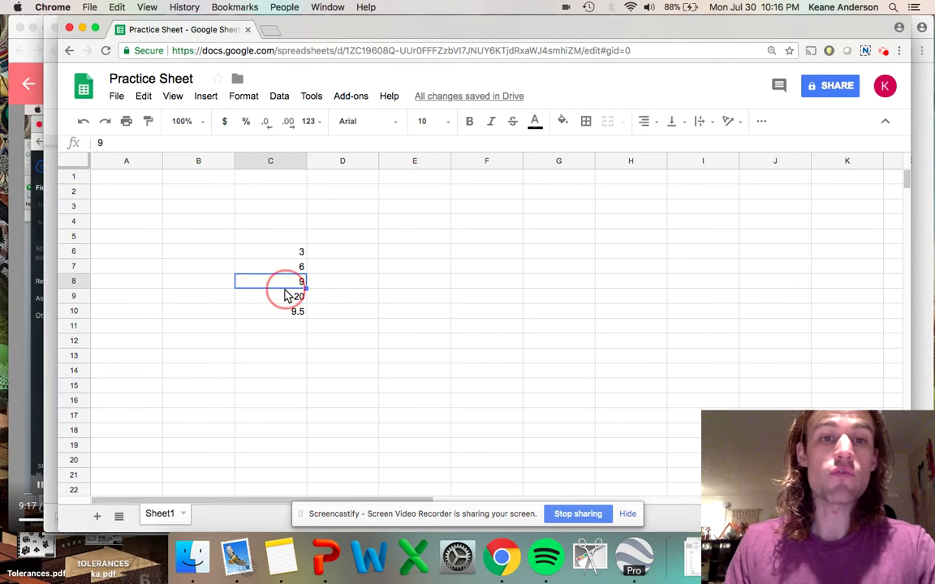
pyautogui.click(282, 309)
pyautogui.press('Up')
pyautogui.press('Up')
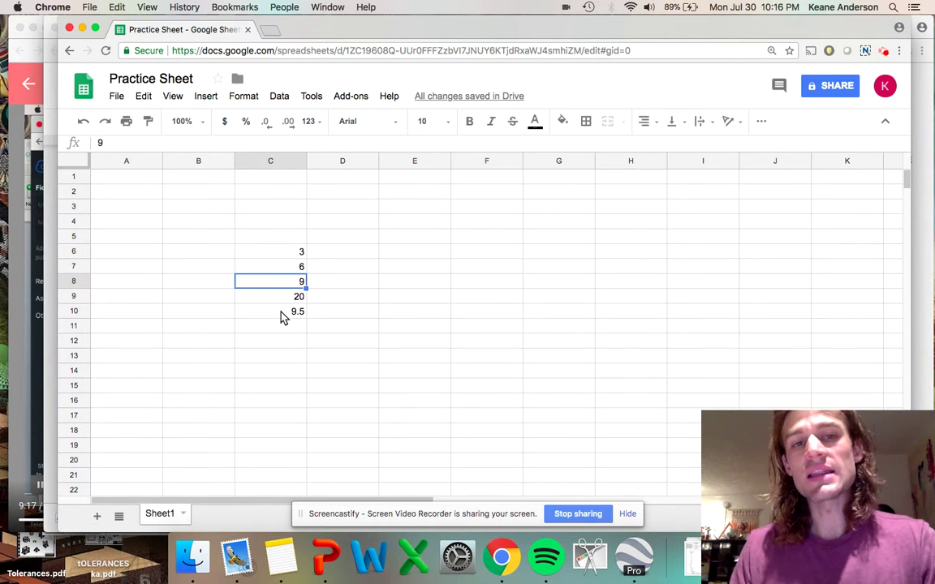
pyautogui.press('Down')
# Add a conditional formatting rule to C6:C10 that formats cells with values greater than 10
pyautogui.moveTo(276, 256); pyautogui.dragTo(269, 313)
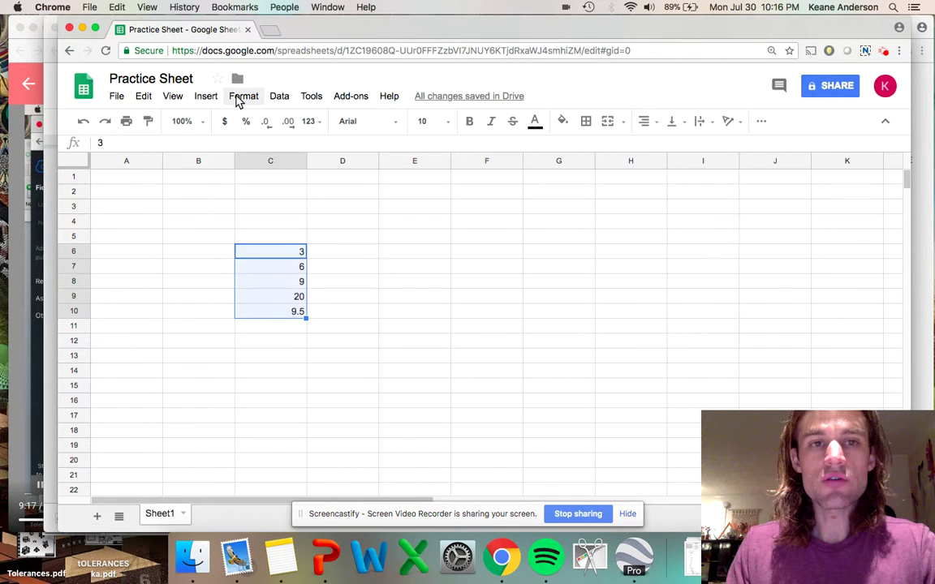
pyautogui.click(244, 97)
pyautogui.click(314, 348)
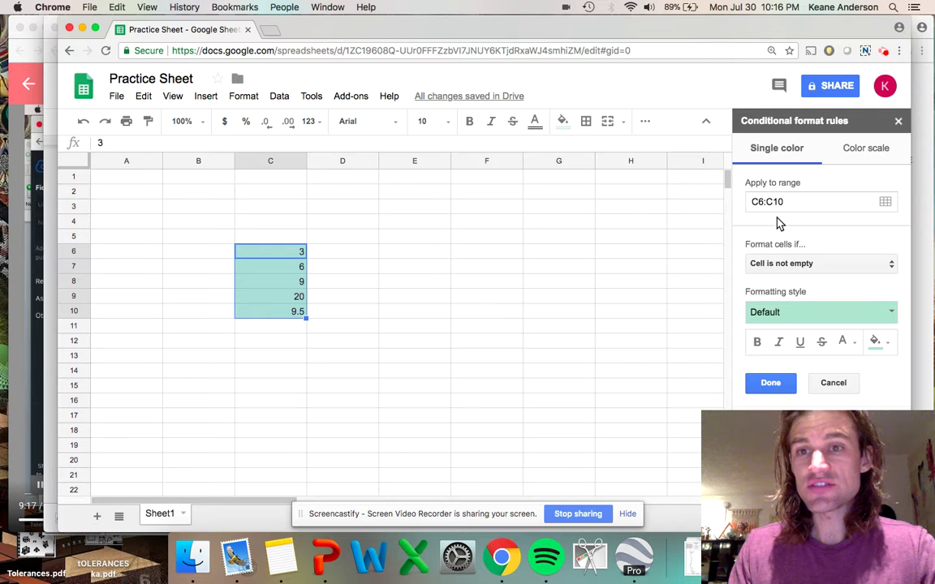
pyautogui.click(882, 269)
pyautogui.scroll(-3, 810, 387)
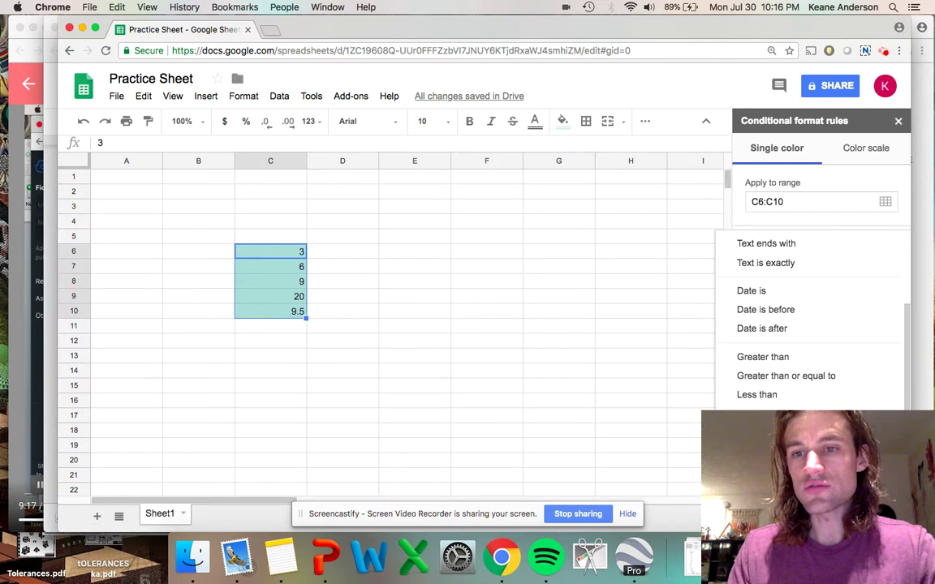
pyautogui.click(796, 360)
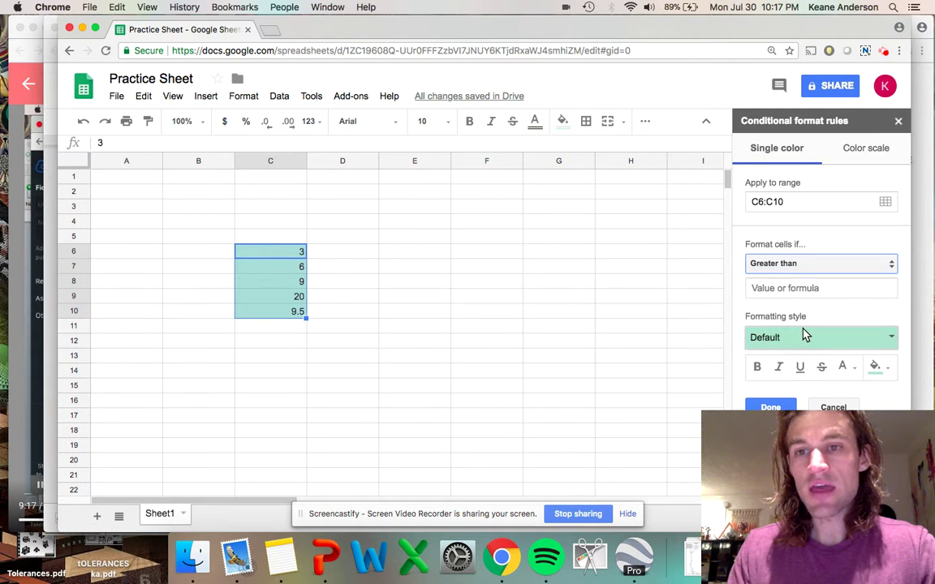
pyautogui.click(814, 288)
pyautogui.write('10')
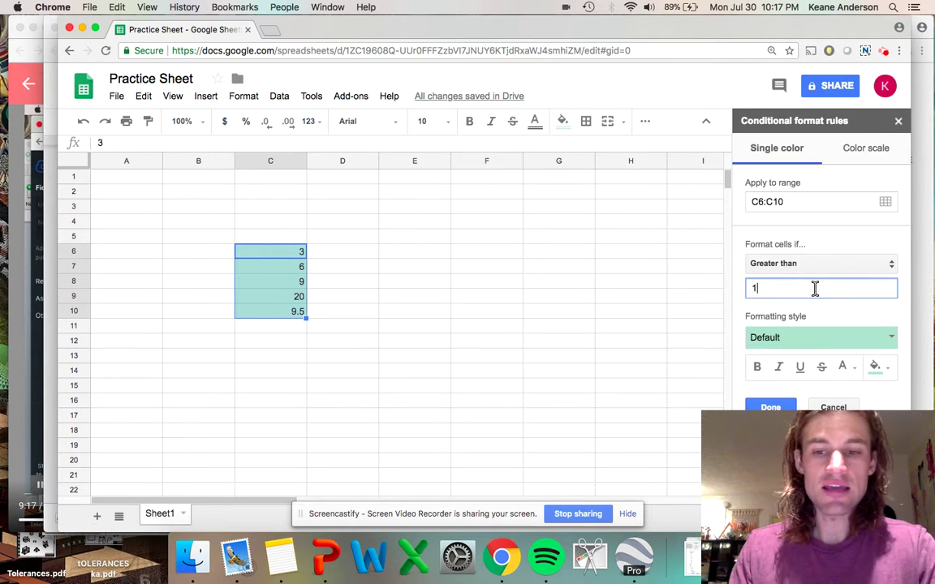
# Give the conditional formatting rule the default yellow fill style and save it
pyautogui.click(848, 340)
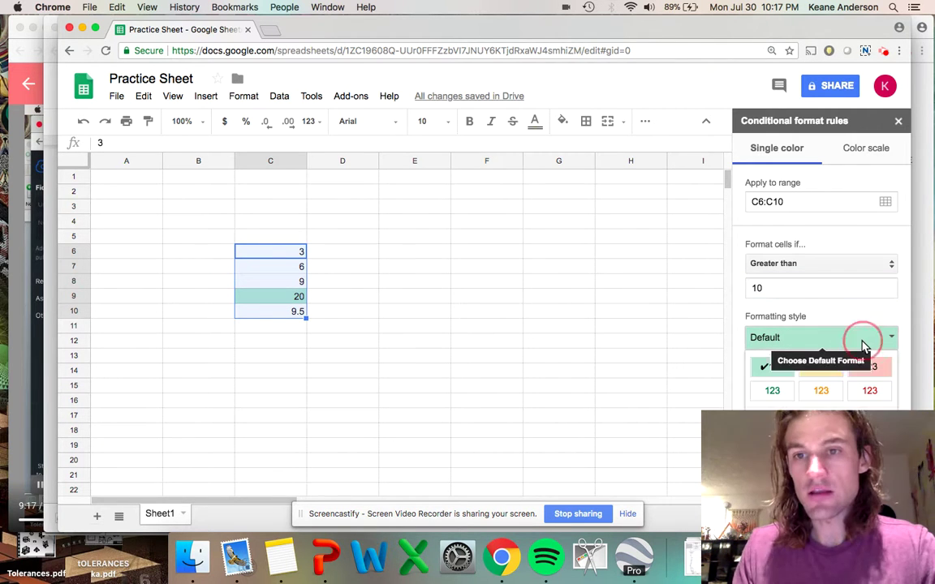
pyautogui.click(824, 368)
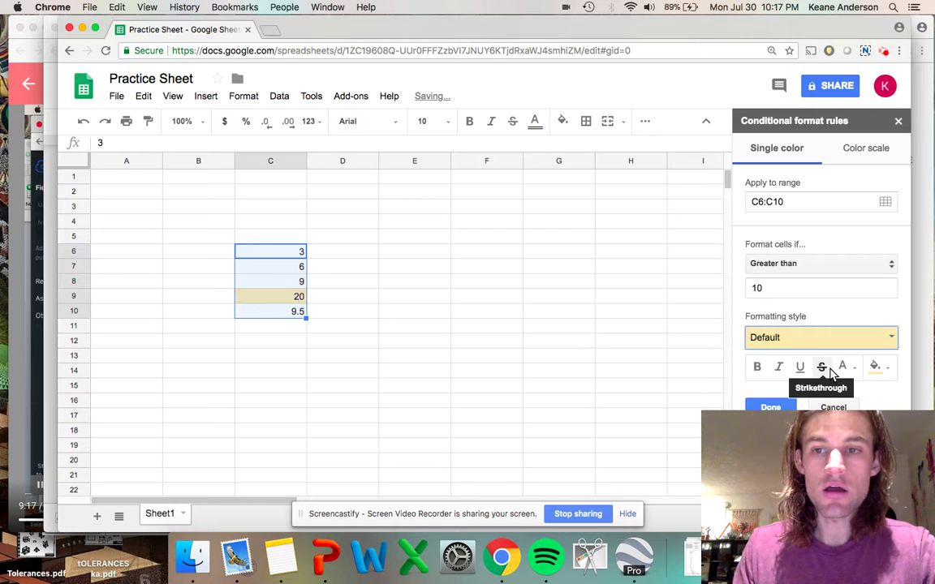
pyautogui.click(784, 407)
pyautogui.click(372, 373)
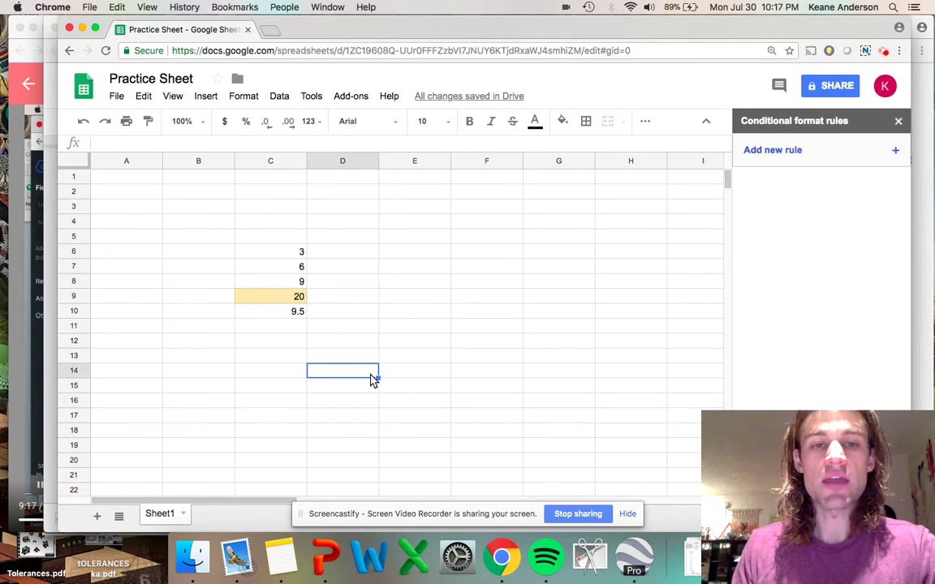
pyautogui.click(272, 296)
pyautogui.click(288, 236)
pyautogui.click(280, 267)
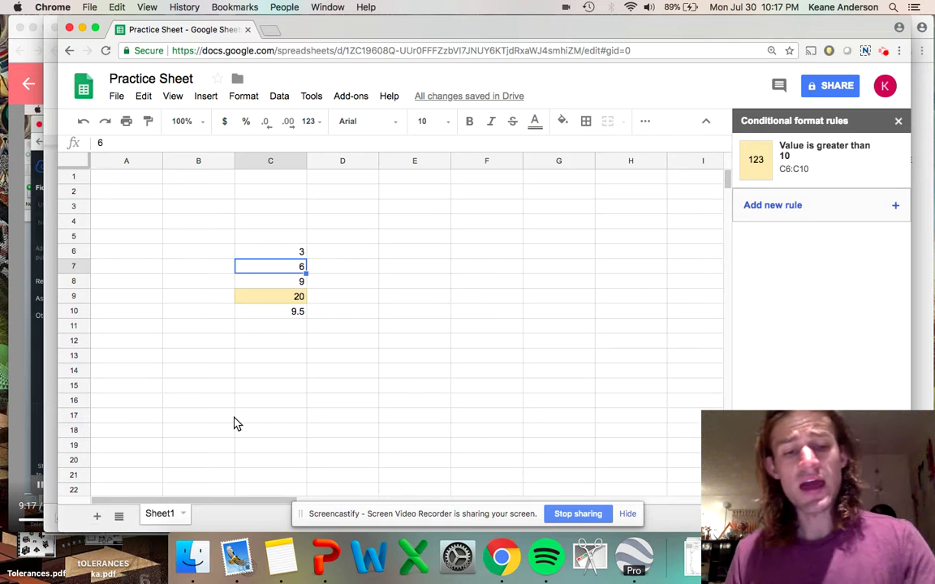
# Enter 0.01 in cell F1 as the starting value of a doubling sequence
pyautogui.click(484, 241)
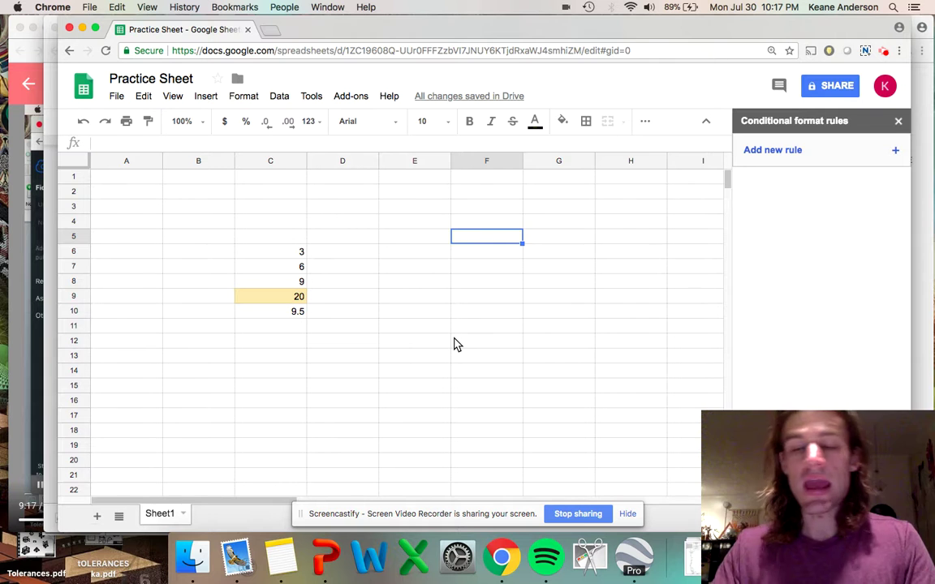
pyautogui.press('Up')
pyautogui.press('Up')
pyautogui.press('Up')
pyautogui.press('Up')
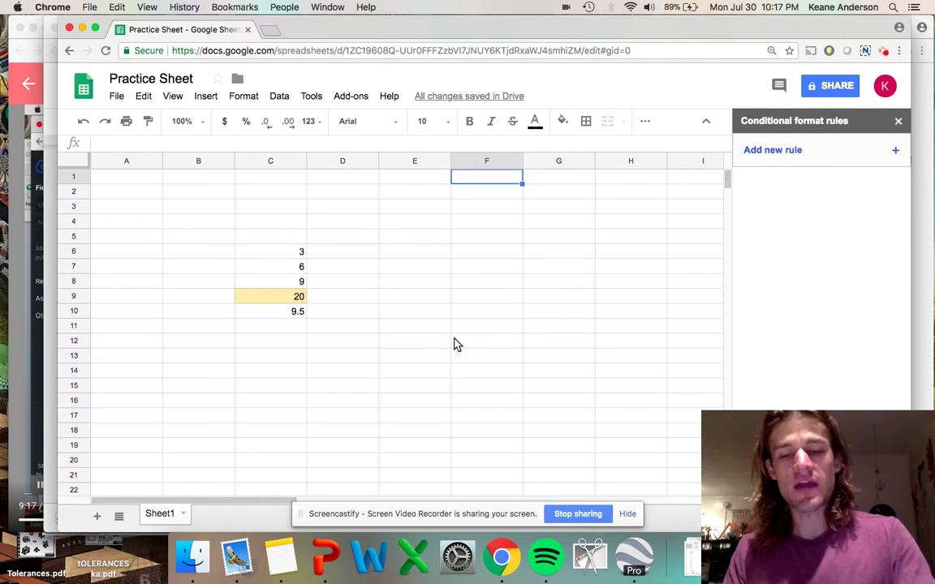
pyautogui.write('0.01')
pyautogui.press('Return')
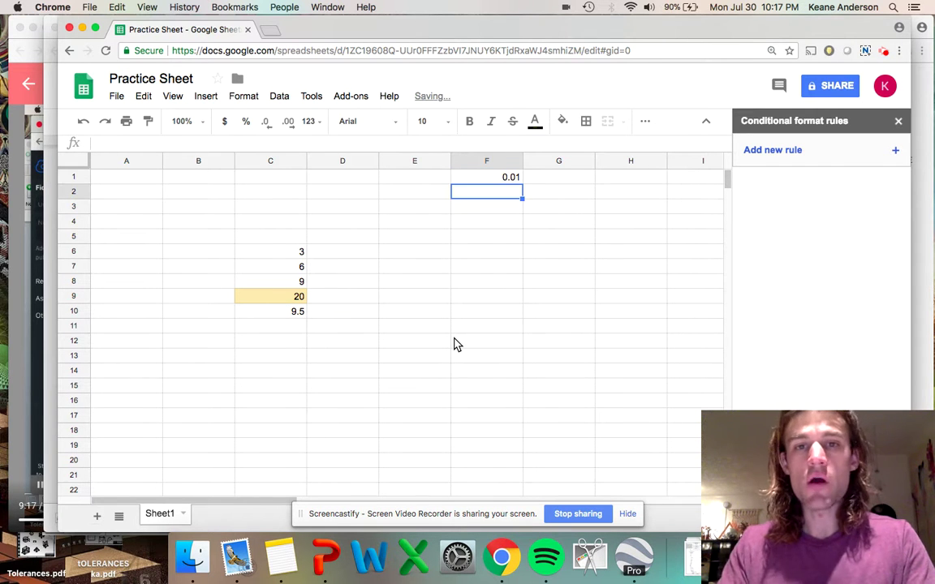
# Double the value above in the next two cells with =F1*2 in F2 and =F2*2 in F3
pyautogui.write('=F1')
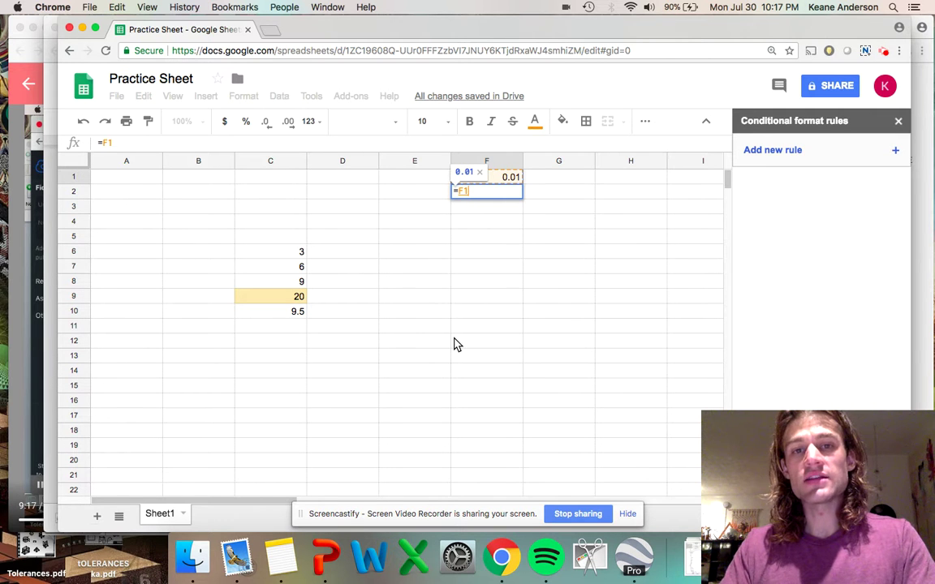
pyautogui.write('*2')
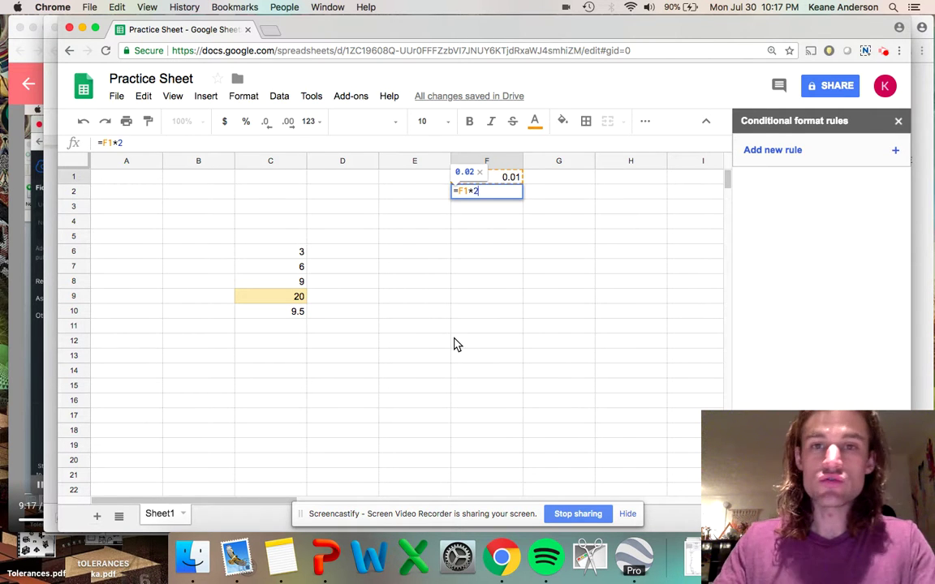
pyautogui.press('Return')
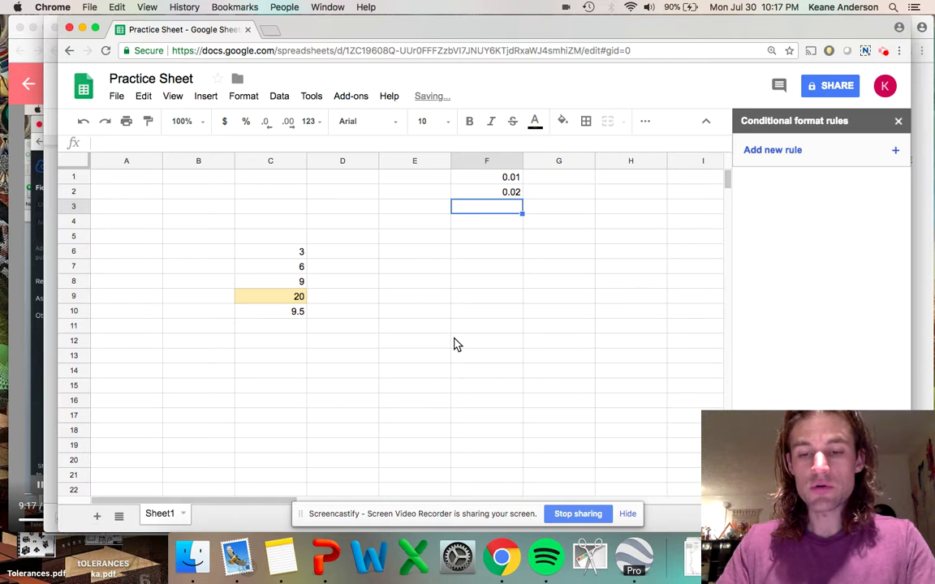
pyautogui.write('=')
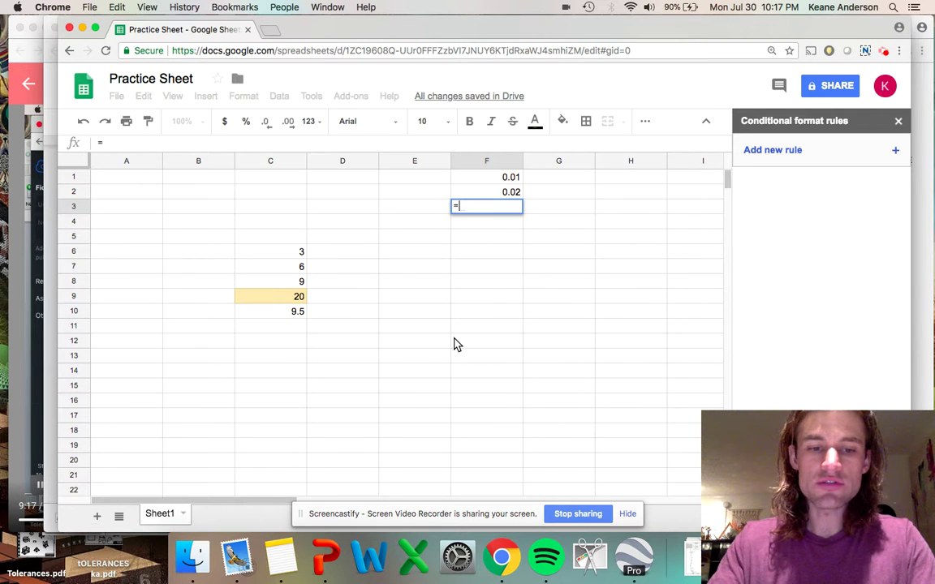
pyautogui.write('F2*2')
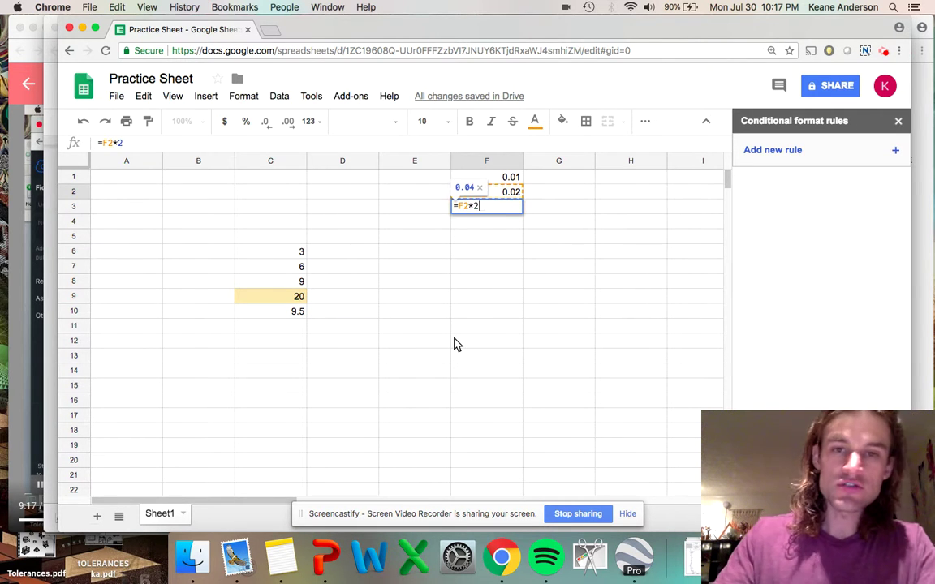
pyautogui.press('Return')
# Copy the doubling formula from F3 into cells F4 to F15
pyautogui.press('Up')
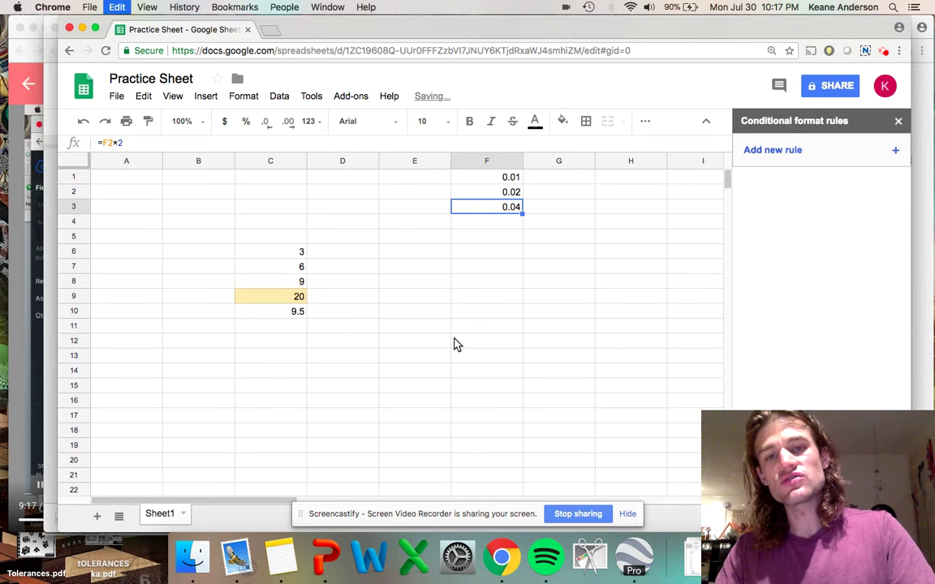
pyautogui.hotkey('ctrl', 'c')
pyautogui.press('Down')
pyautogui.hotkey('shift', 'Down')
pyautogui.hotkey('shift', 'Down')
pyautogui.hotkey('shift', 'Down')
pyautogui.hotkey('shift', 'Down')
pyautogui.hotkey('shift', 'Down')
pyautogui.hotkey('shift', 'Down')
pyautogui.hotkey('shift', 'Down')
pyautogui.hotkey('shift', 'Down')
pyautogui.hotkey('shift', 'Down')
pyautogui.hotkey('shift', 'Down')
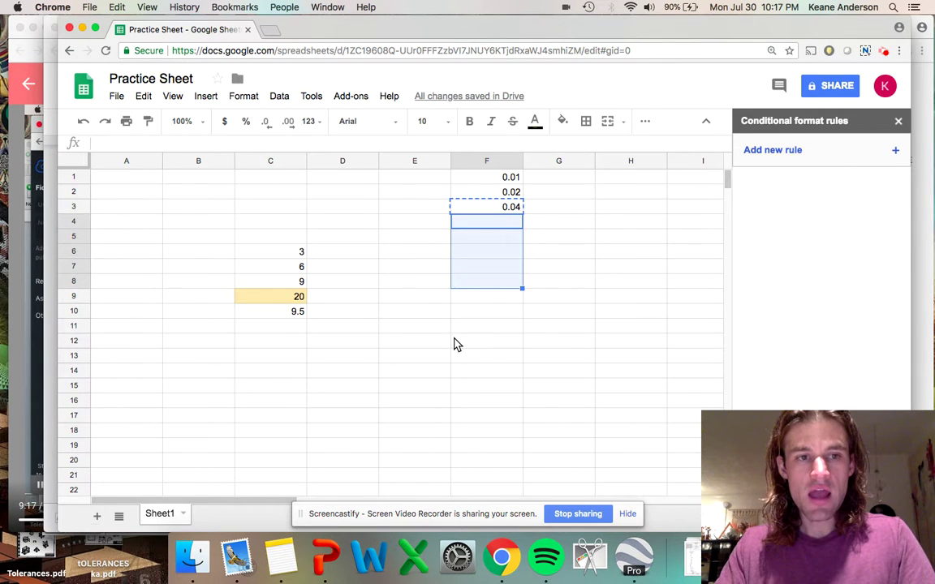
pyautogui.hotkey('shift', 'Down')
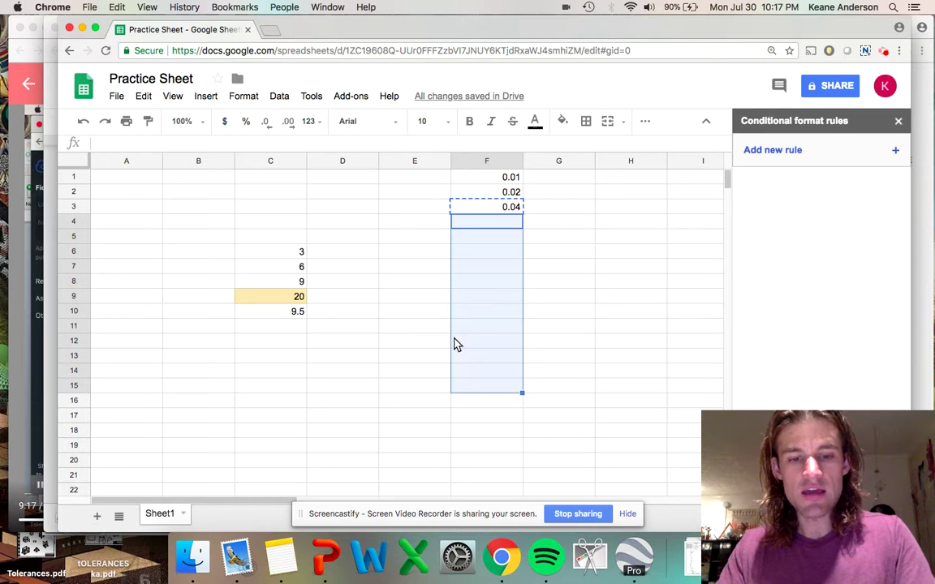
pyautogui.hotkey('ctrl', 'v')
# Go down column F cell by cell to F15 and examine the copied doubling formulas
pyautogui.press('Down')
pyautogui.press('Down')
pyautogui.press('Down')
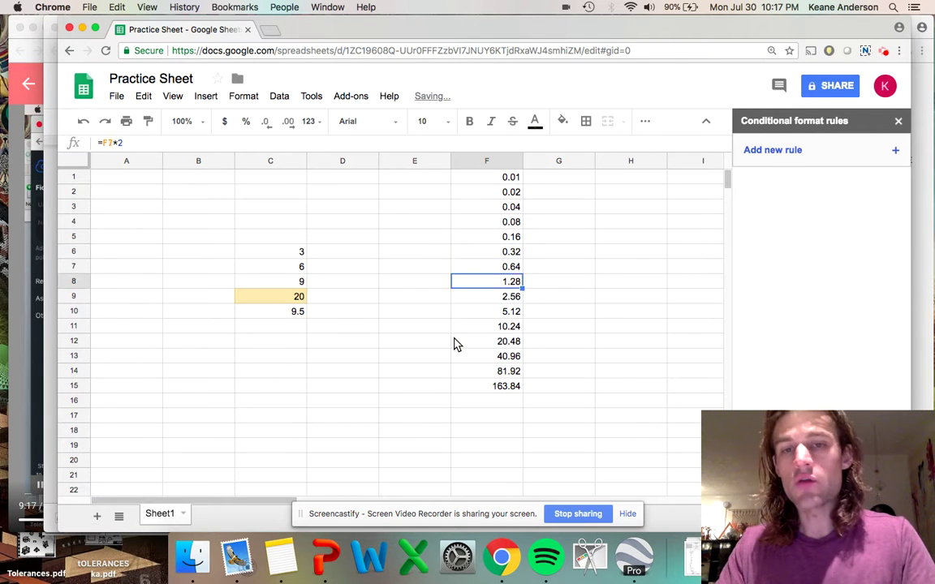
pyautogui.press('Down')
pyautogui.press('Down')
pyautogui.press('Down')
pyautogui.press('Down')
pyautogui.press('Down')
pyautogui.press('Down')
pyautogui.press('Down')
pyautogui.press('Down')
pyautogui.press('Down')
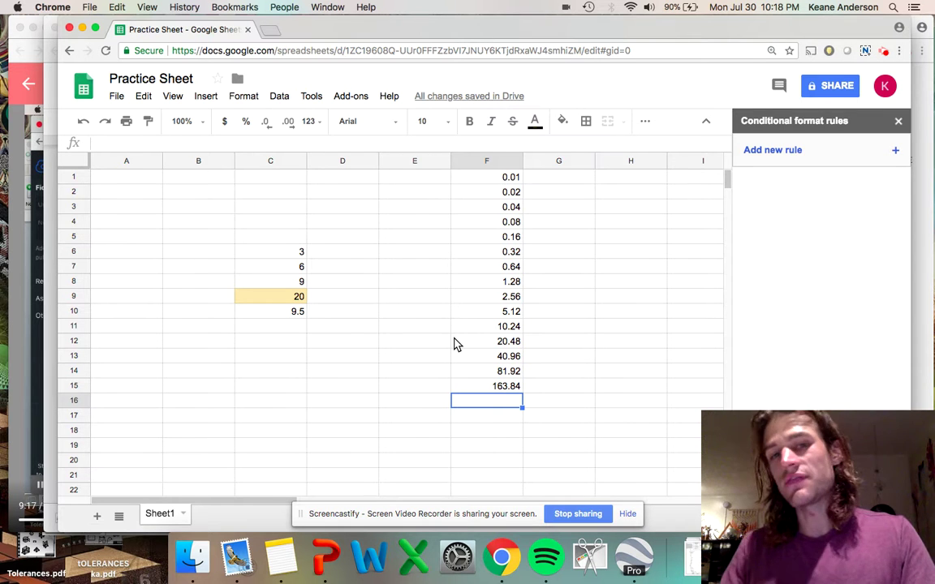
pyautogui.press('Up')
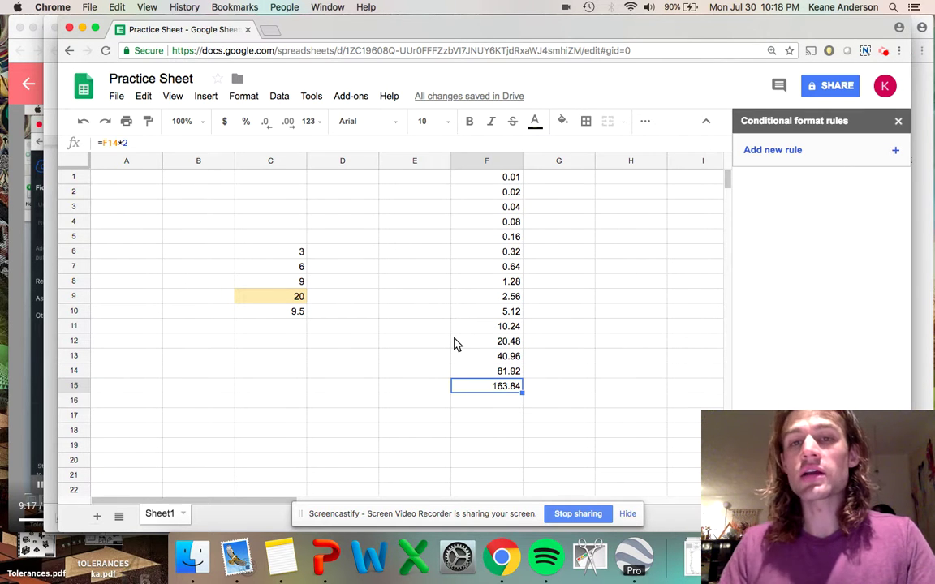
pyautogui.press('Up')
pyautogui.press('Right')
pyautogui.press('Up')
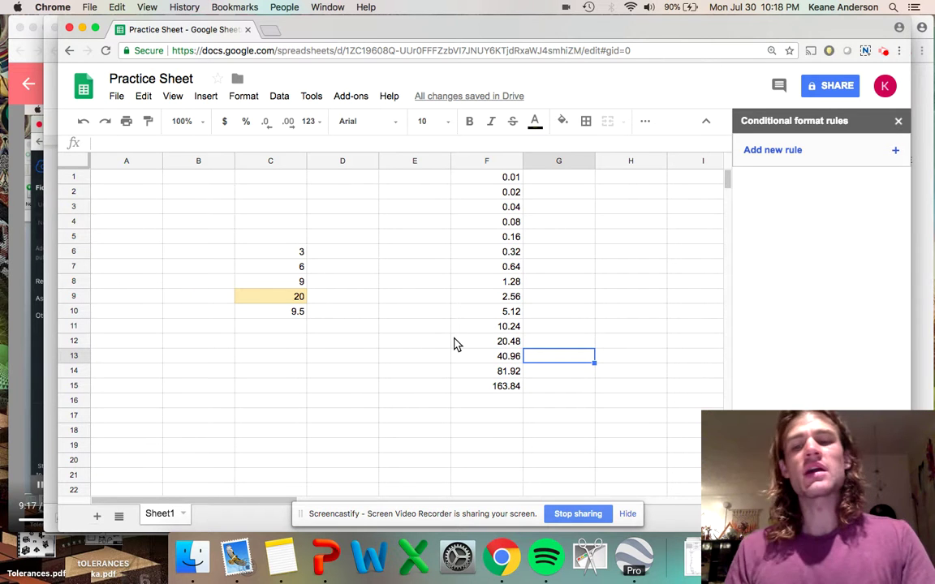
# Switch to PowerPoint to check the Google Sheets topic list and return to the spreadsheet in Chrome
pyautogui.press('super+Tab')
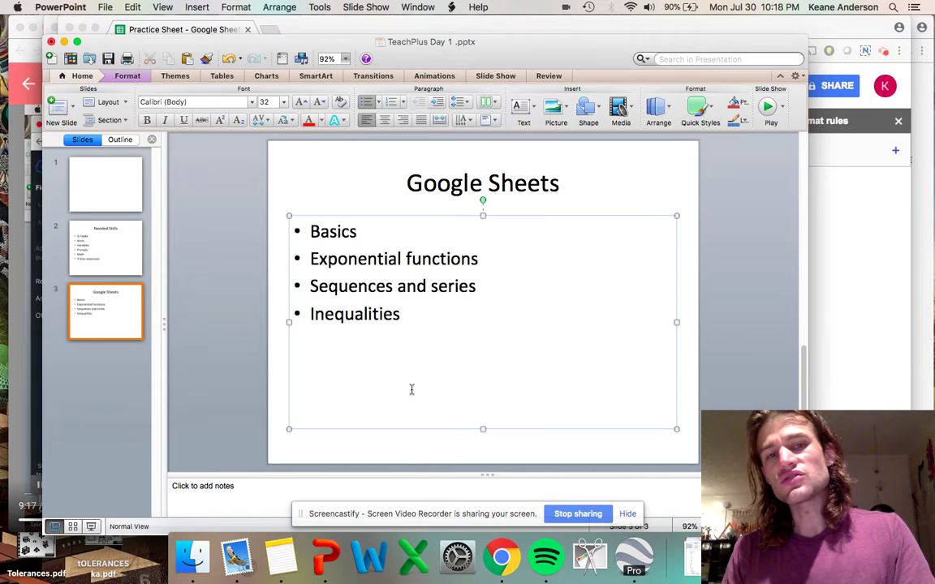
pyautogui.press('super+Tab')
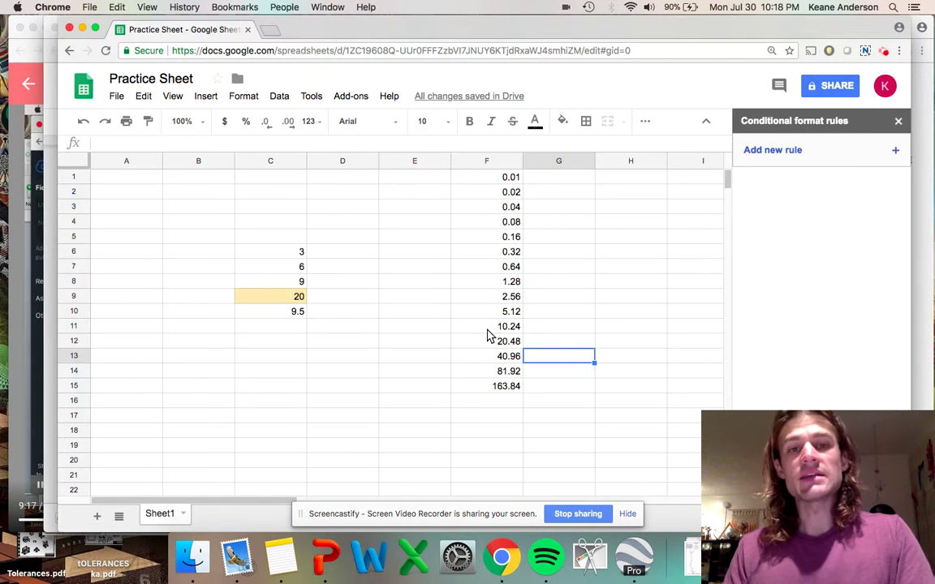
# Close the conditional format rules and enter 5 in cell H1 as the first term of a new sequence
pyautogui.click(557, 313)
pyautogui.click(604, 253)
pyautogui.click(631, 286)
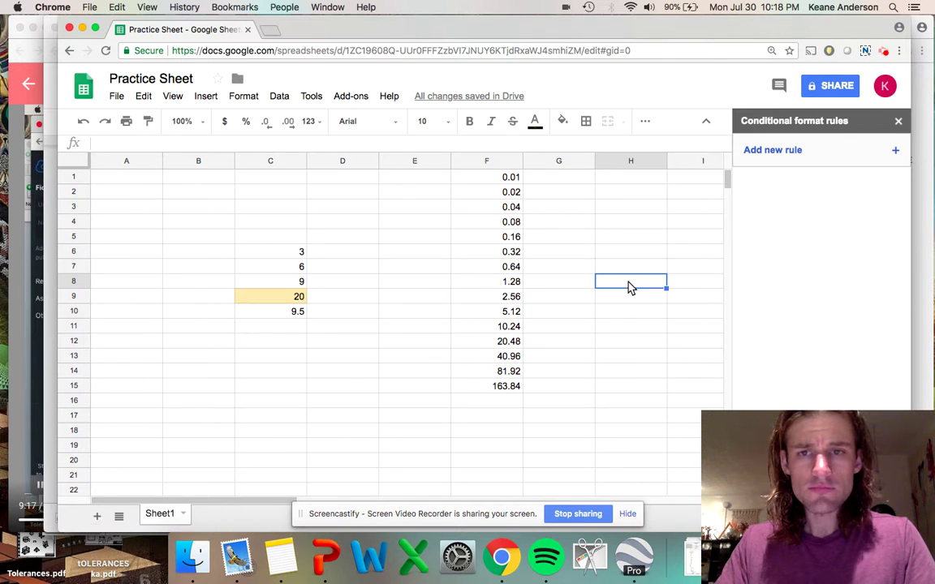
pyautogui.press('Up')
pyautogui.press('Up')
pyautogui.press('Up')
pyautogui.press('Up')
pyautogui.press('Up')
pyautogui.press('Up')
pyautogui.press('Up')
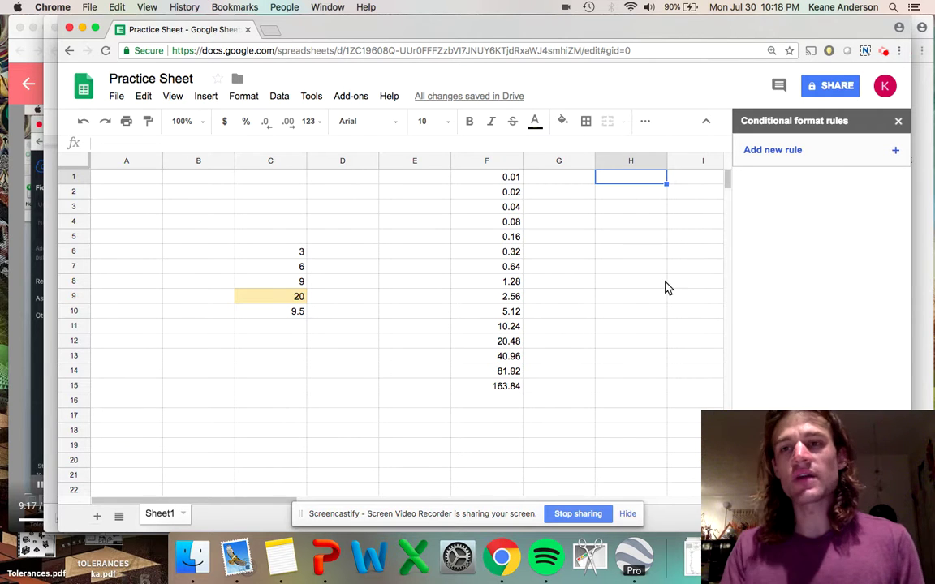
pyautogui.click(897, 121)
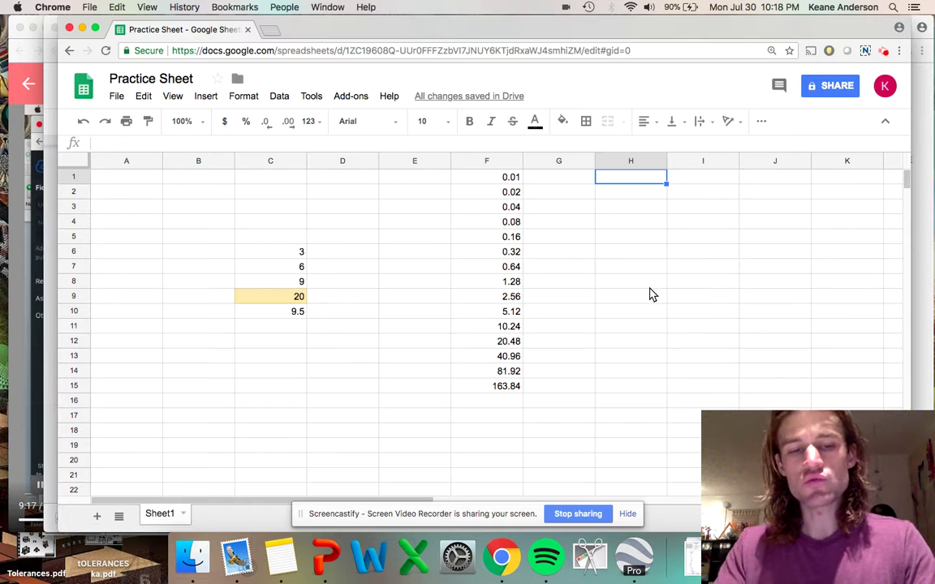
pyautogui.write('5')
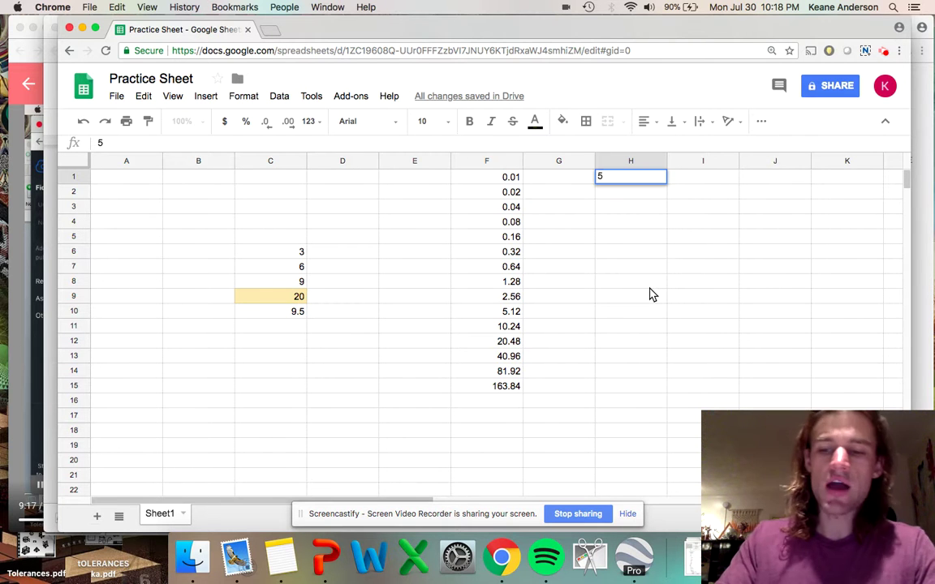
pyautogui.press('Return')
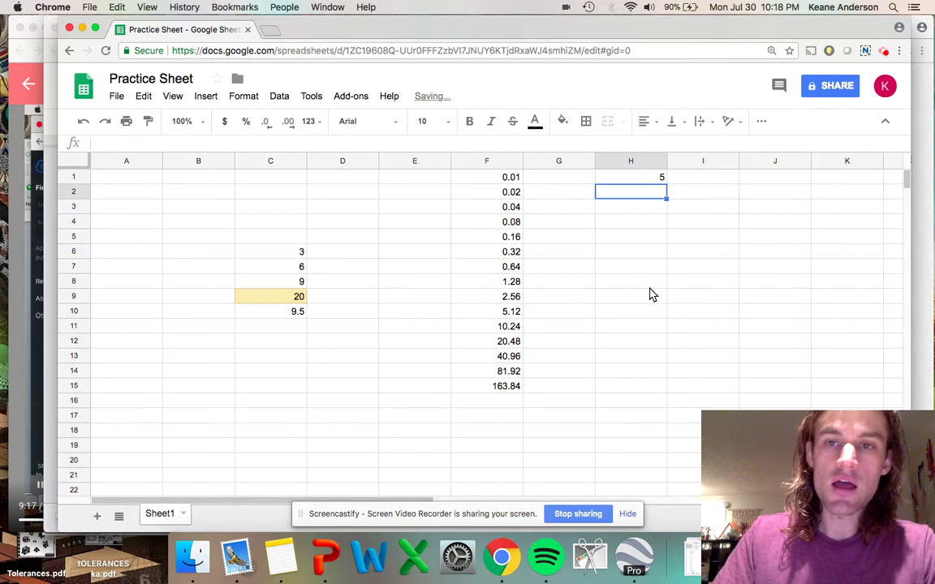
pyautogui.press('Up')
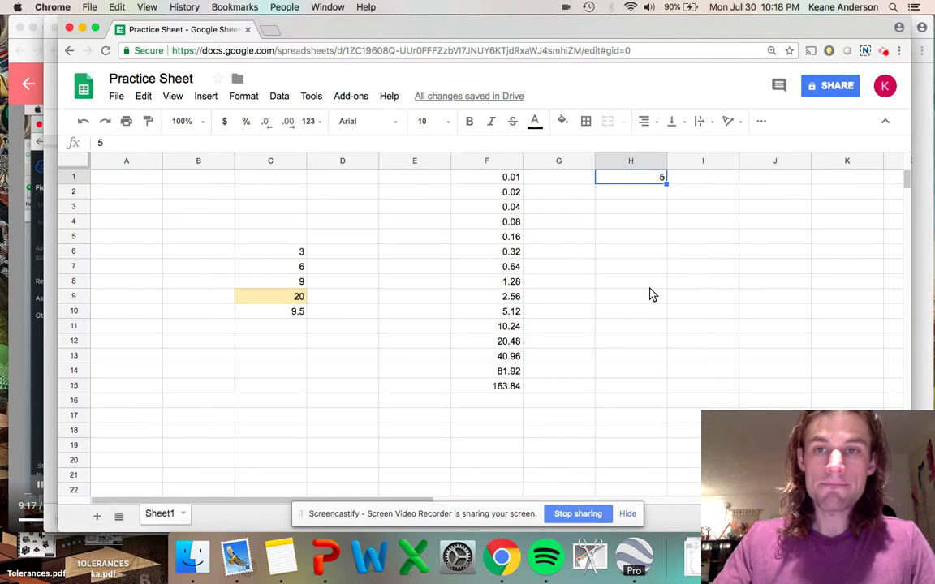
# Add 3 to the first term in cell H2 with the formula =H1+3
pyautogui.press('Down')
pyautogui.write('=')
pyautogui.press('Up')
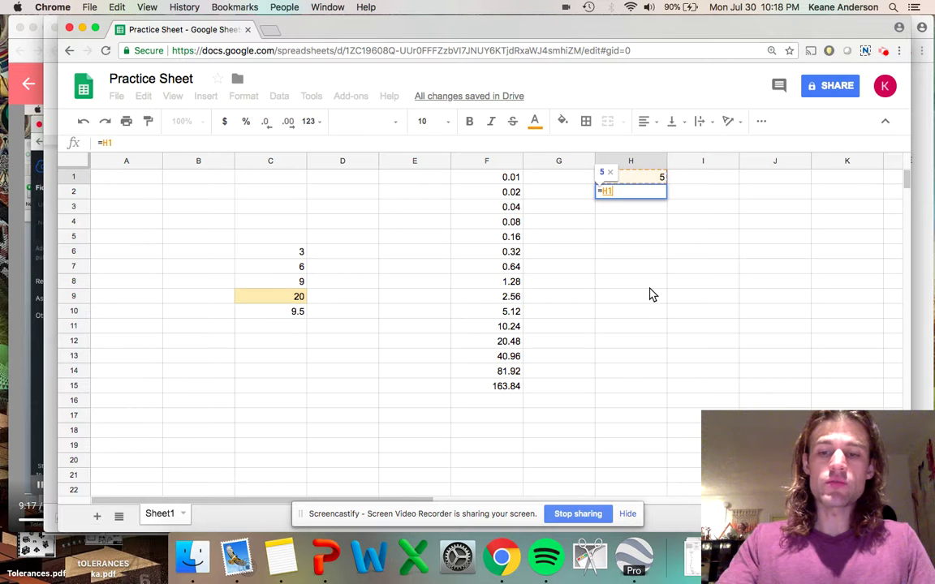
pyautogui.write('+3')
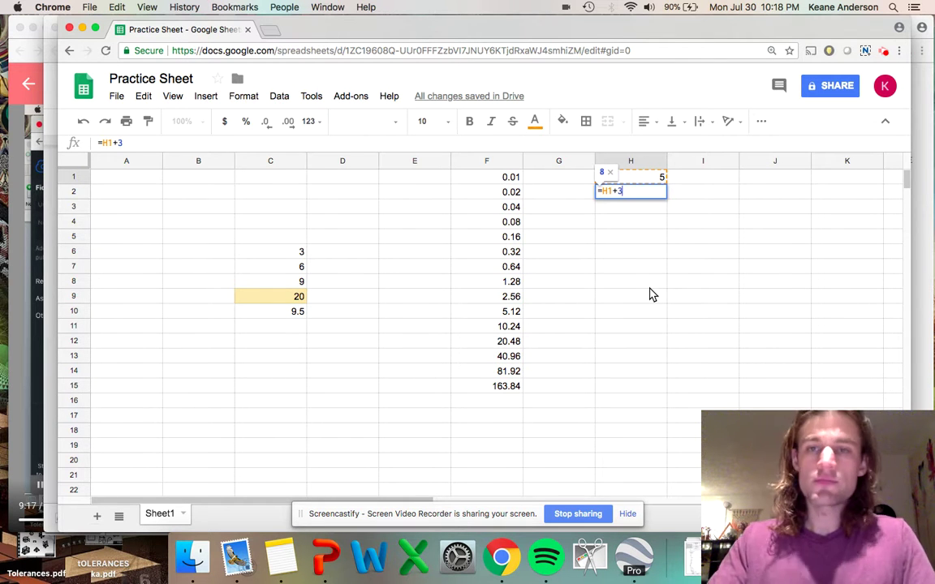
pyautogui.press('Return')
# Copy the formula from H2 into cells H3 to H26 and check the formula in the last cell
pyautogui.press('Up')
pyautogui.hotkey('ctrl', 'c')
pyautogui.press('Down')
pyautogui.hotkey('shift', 'Down')
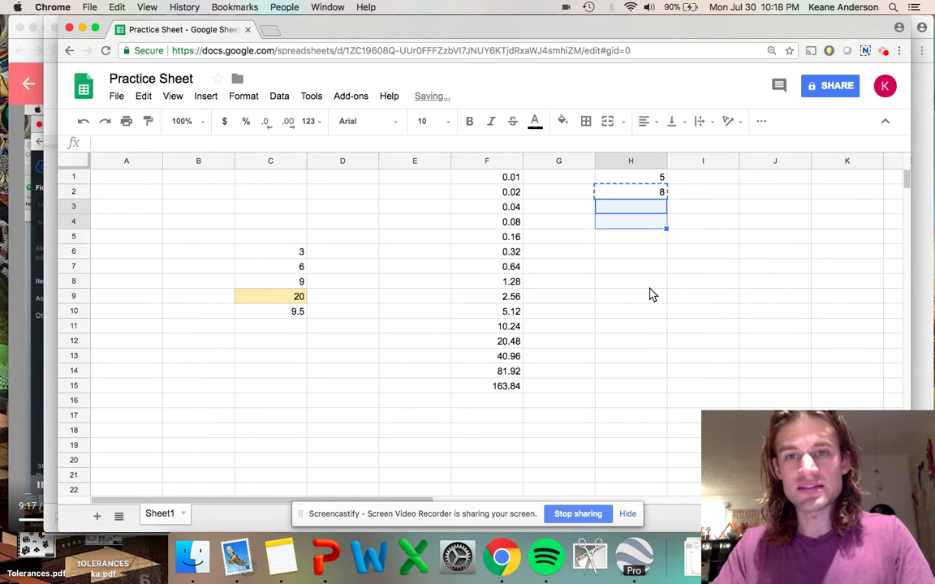
pyautogui.hotkey('shift', 'Down')
pyautogui.hotkey('shift', 'Down')
pyautogui.hotkey('shift', 'Down')
pyautogui.hotkey('shift', 'Down')
pyautogui.hotkey('shift', 'Down')
pyautogui.hotkey('shift', 'Down')
pyautogui.hotkey('shift', 'Down')
pyautogui.hotkey('shift', 'Down')
pyautogui.hotkey('shift', 'Down')
pyautogui.hotkey('shift', 'Down')
pyautogui.hotkey('shift', 'Down')
pyautogui.hotkey('shift', 'Down')
pyautogui.hotkey('shift', 'Down')
pyautogui.hotkey('shift', 'Down')
pyautogui.hotkey('shift', 'Down')
pyautogui.hotkey('shift', 'Down')
pyautogui.hotkey('shift', 'Down')
pyautogui.hotkey('shift', 'Down')
pyautogui.hotkey('shift', 'Down')
pyautogui.hotkey('shift', 'Down')
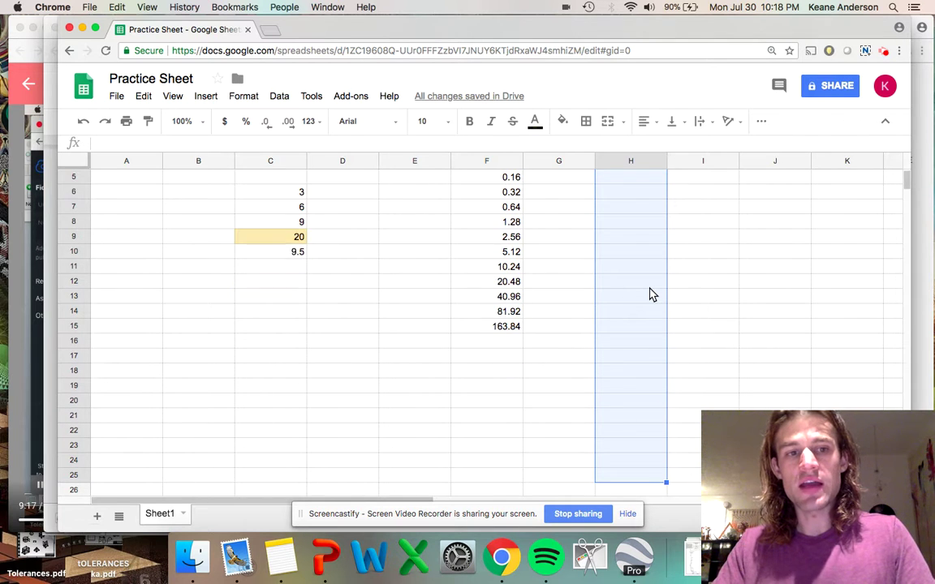
pyautogui.hotkey('shift', 'Down')
pyautogui.hotkey('ctrl', 'v')
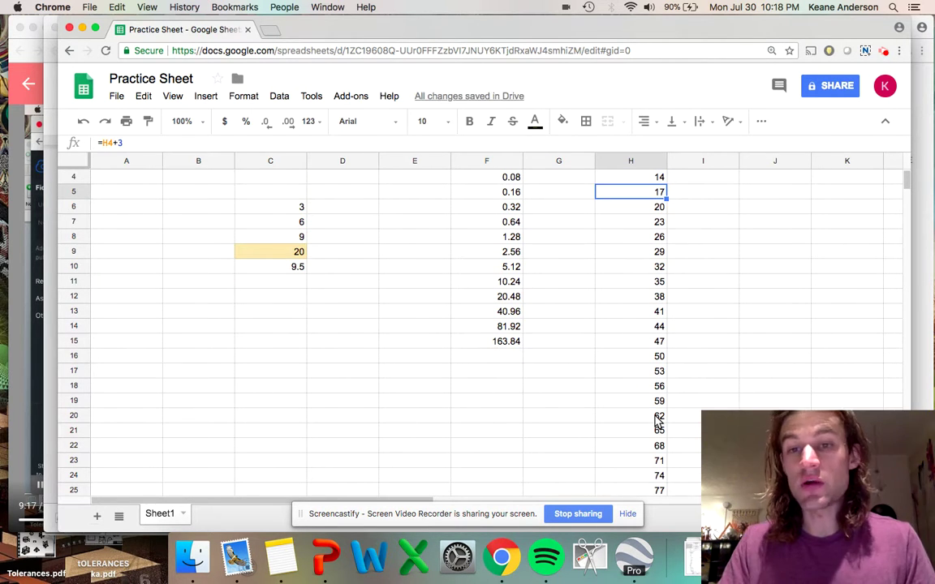
pyautogui.scroll(-5, 655, 421)
pyautogui.click(660, 356)
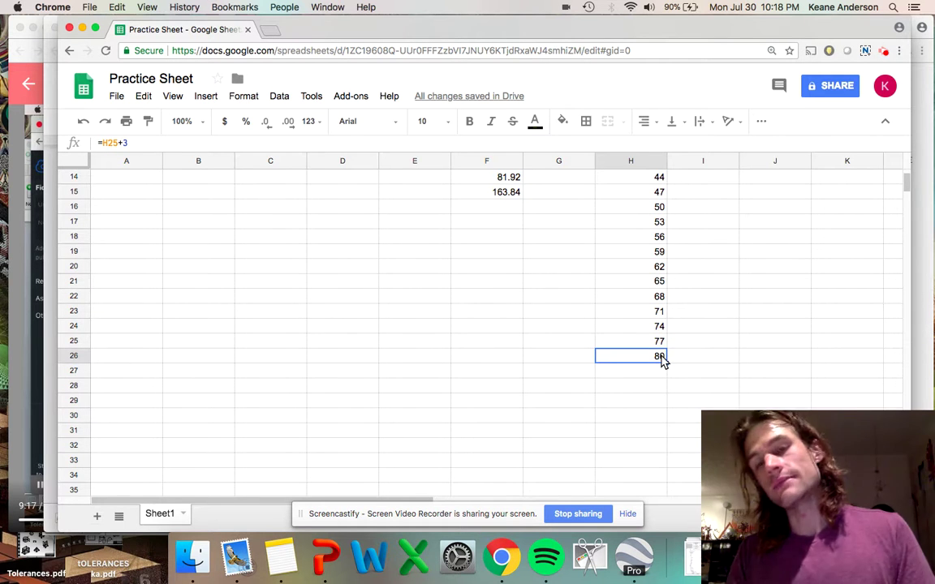
pyautogui.scroll(5, 663, 362)
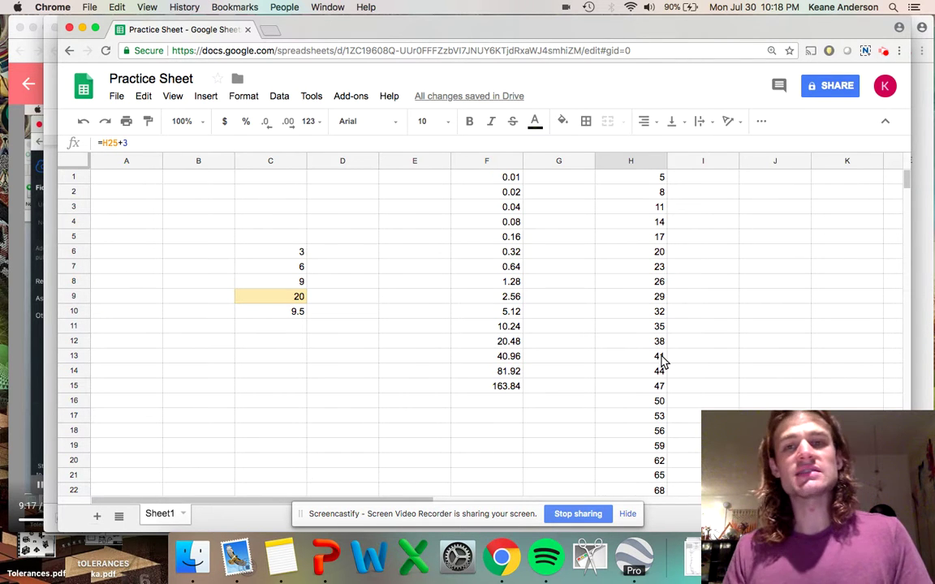